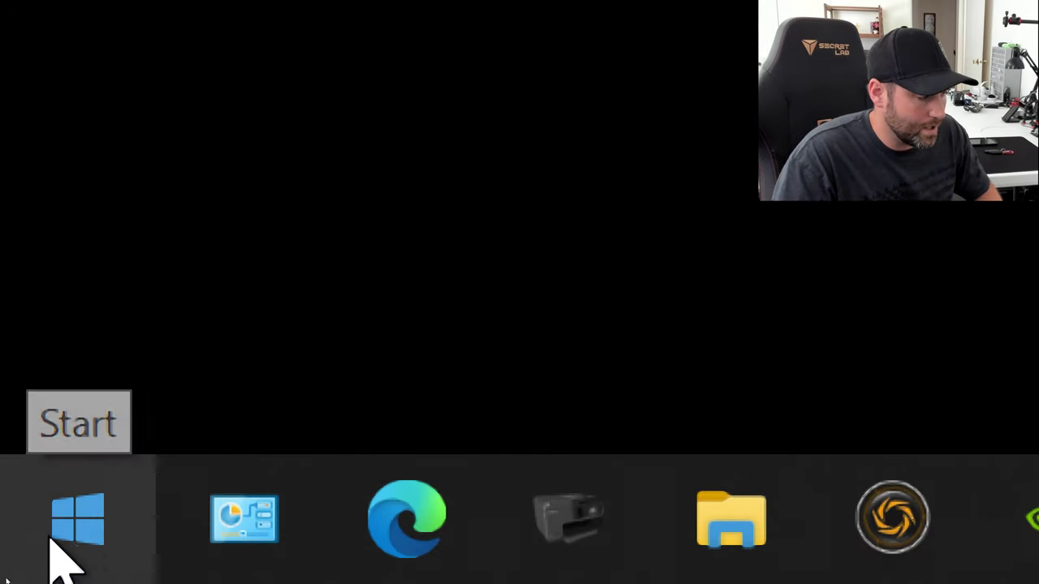
Search for "run" and open the Run app.
{"action": "right_click", "coordinate": [91, 513]}
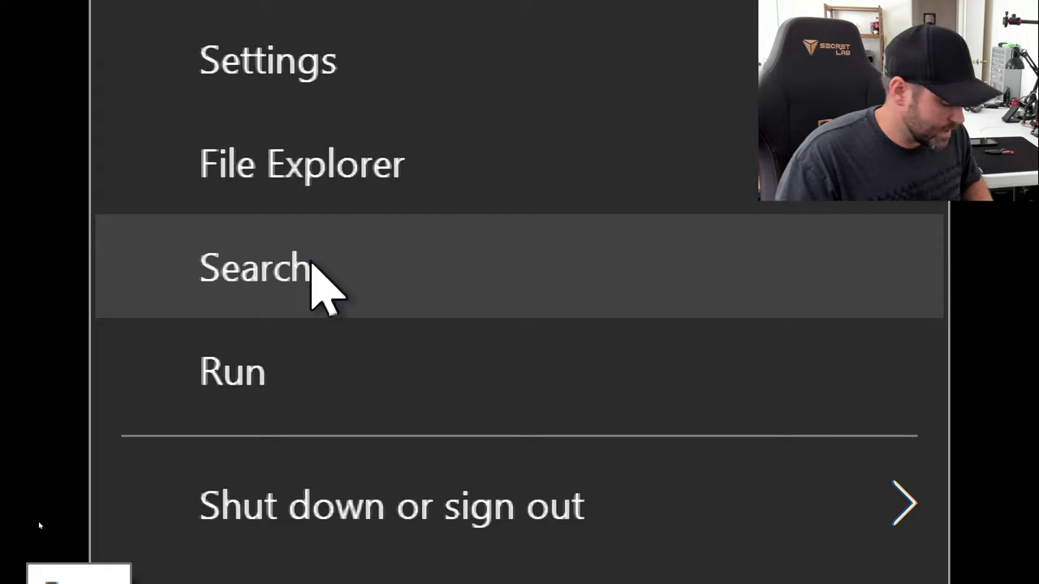
{"action": "left_click", "coordinate": [311, 262]}
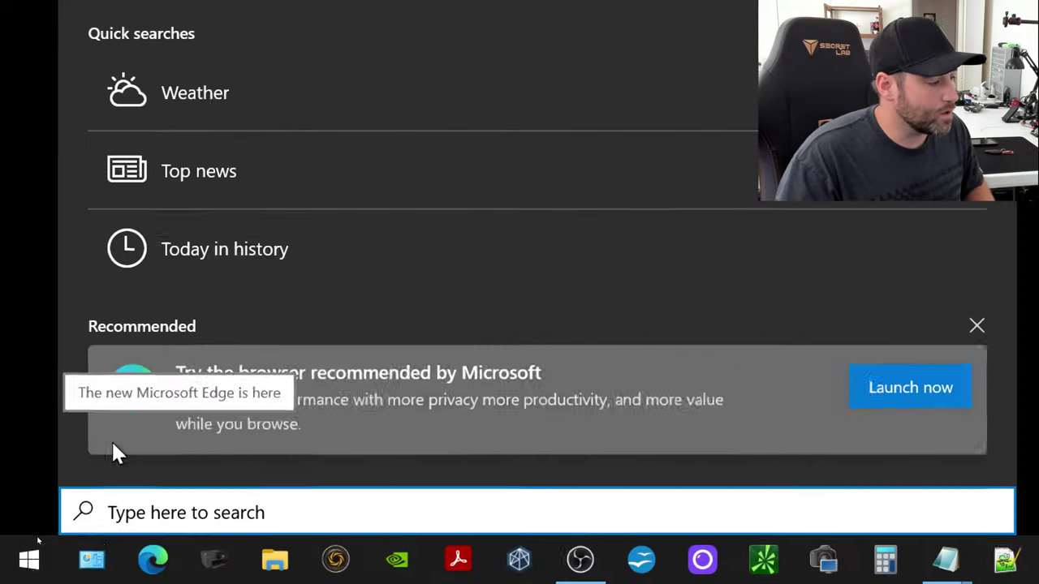
{"action": "type", "text": "run"}
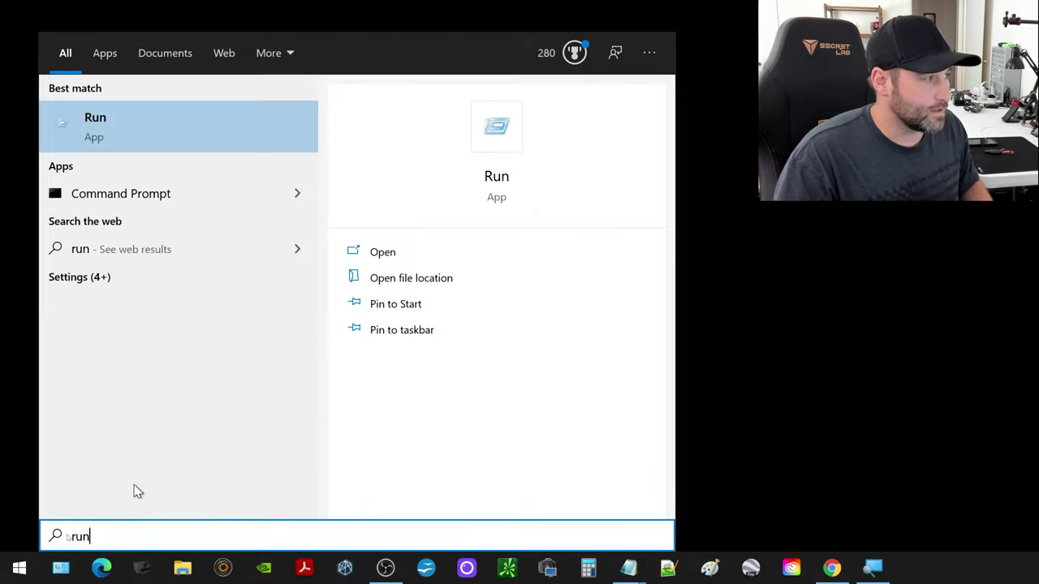
{"action": "left_click", "coordinate": [145, 135]}
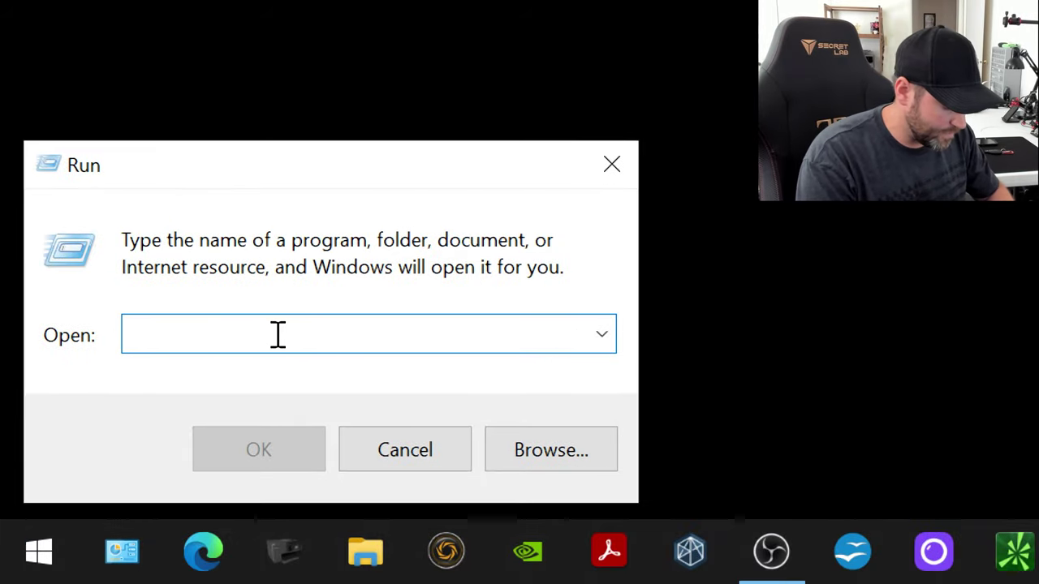
Open the Windows Temp folder by running "temp", grant permanent access to it and reposition its window.
{"action": "type", "text": "temp"}
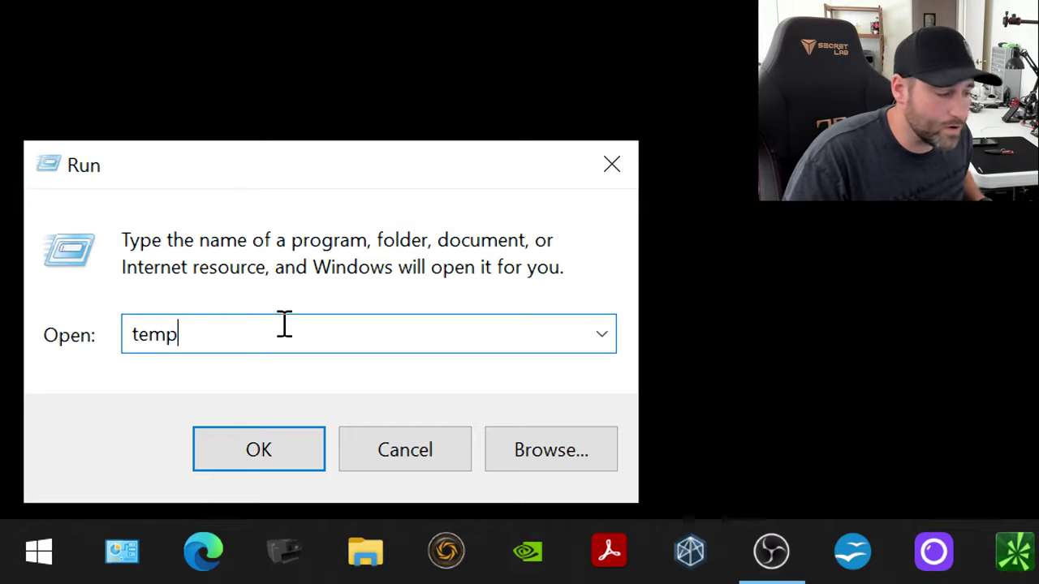
{"action": "left_click", "coordinate": [216, 469]}
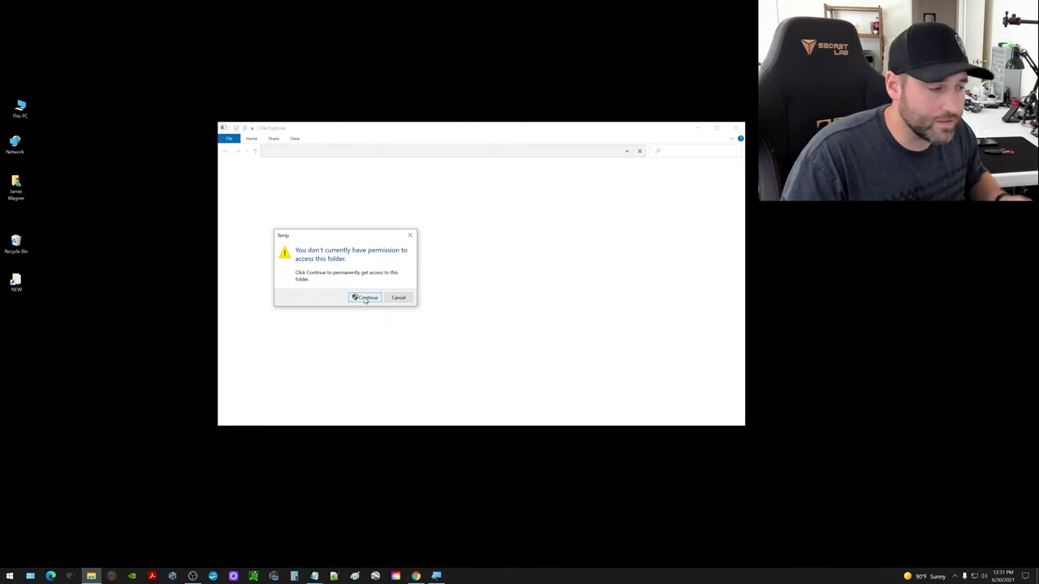
{"action": "left_click", "coordinate": [365, 298]}
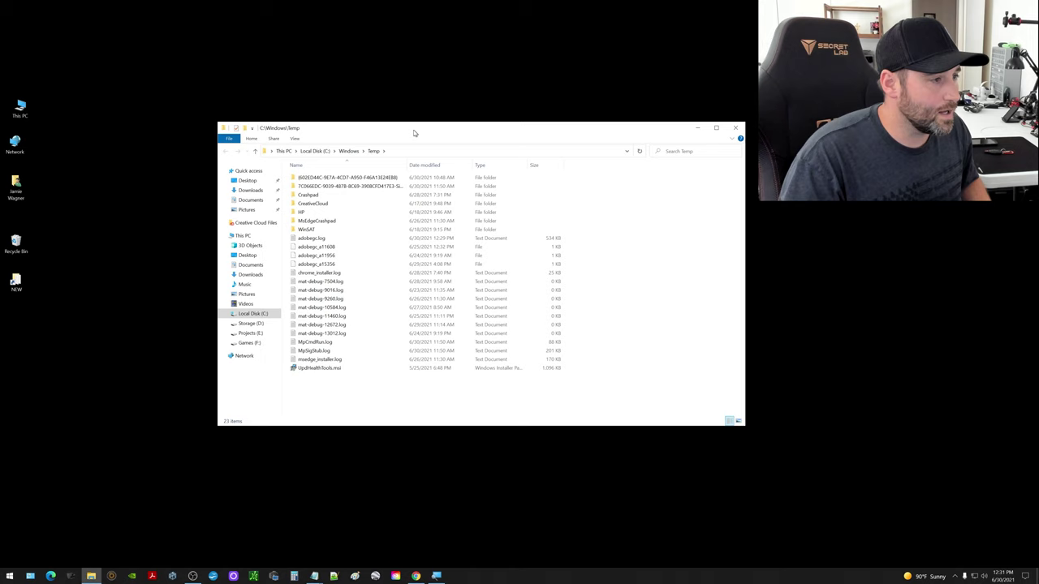
{"action": "left_click_drag", "start_coordinate": [414, 132], "coordinate": [341, 93]}
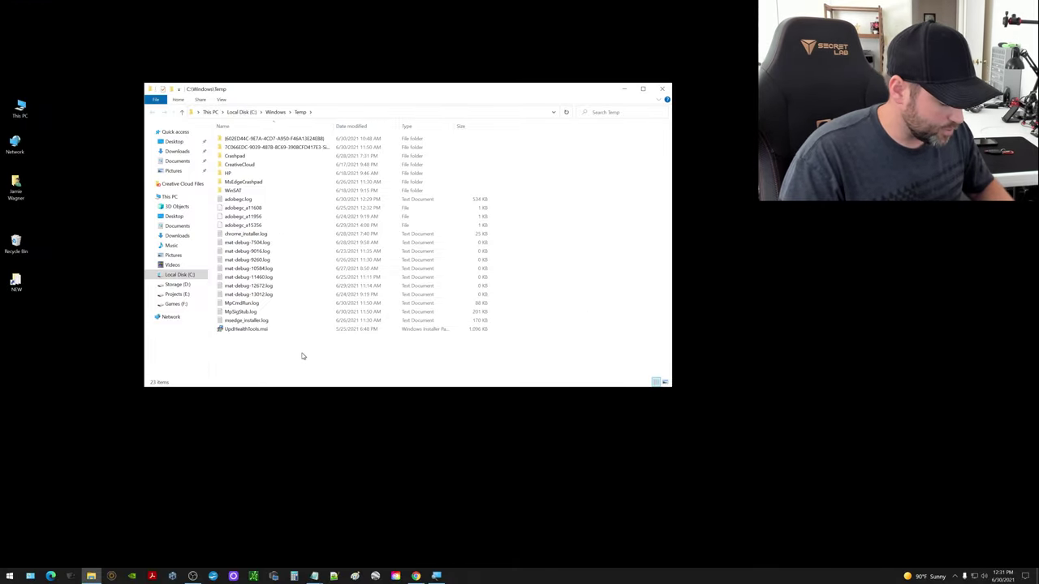
Delete all items in C:\Windows\Temp, granting administrator permission for the WinSAT folder.
{"action": "key", "text": "ctrl+a"}
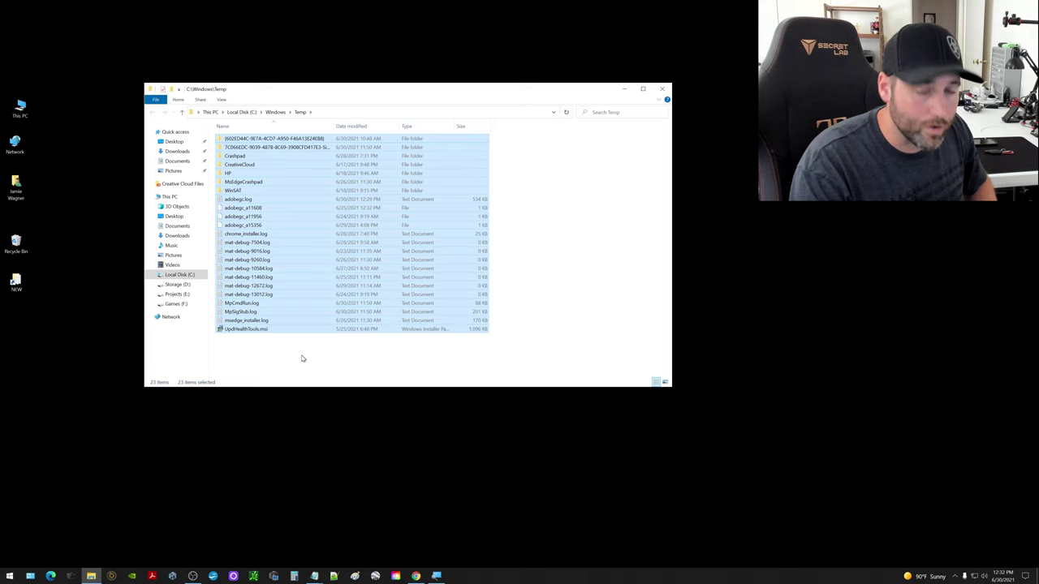
{"action": "key", "text": "Delete"}
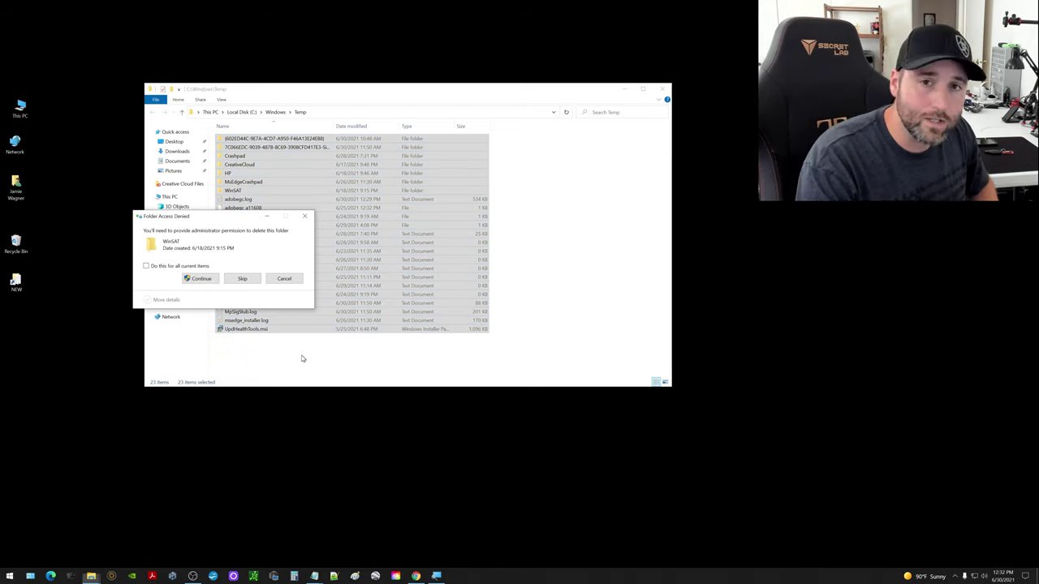
{"action": "left_click", "coordinate": [198, 279]}
{"action": "left_click_drag", "start_coordinate": [238, 216], "coordinate": [410, 213]}
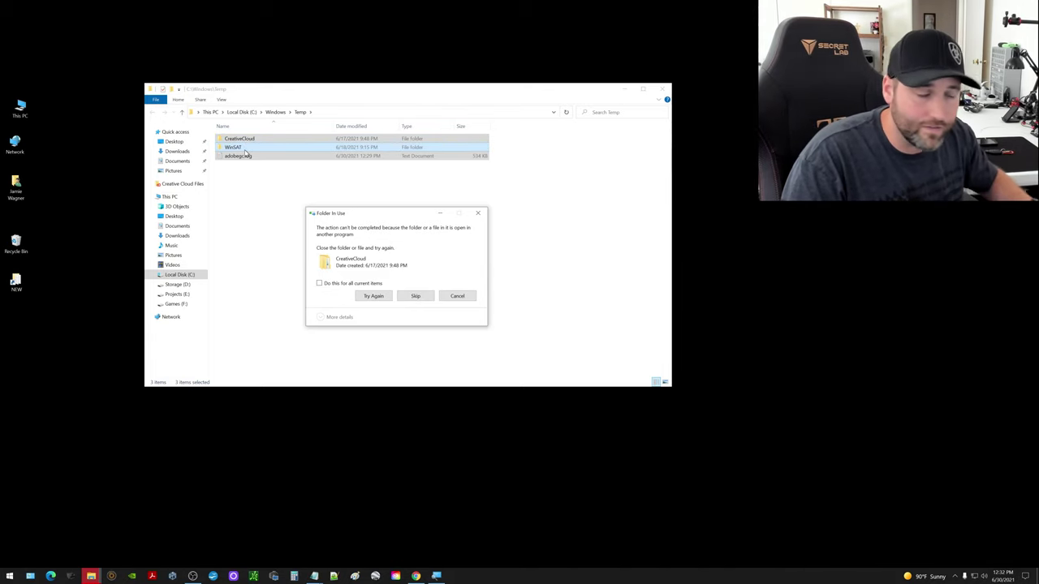
Open the user's local Temp folder by running "%temp%".
{"action": "right_click", "coordinate": [10, 576]}
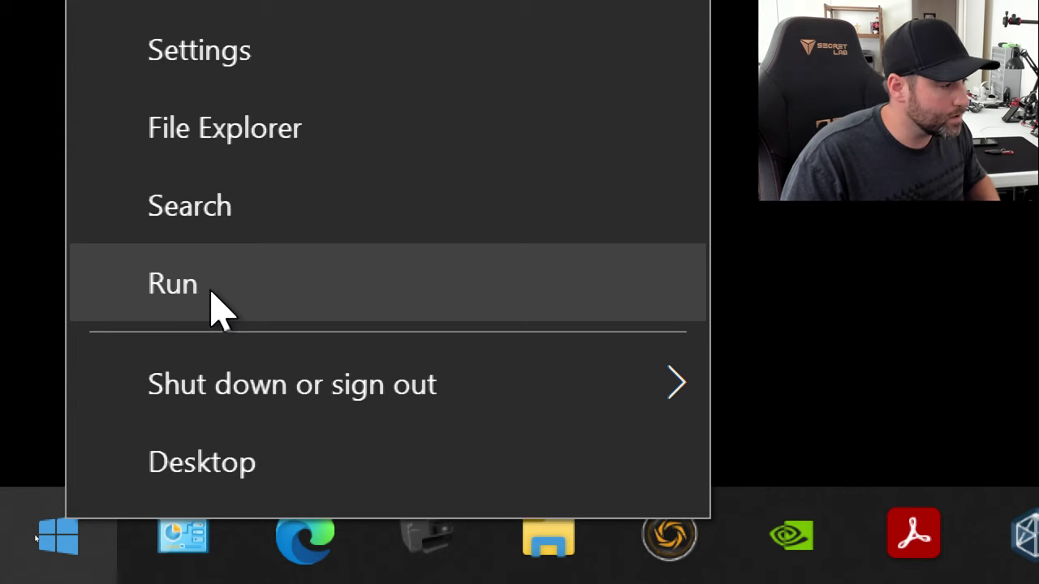
{"action": "left_click", "coordinate": [209, 288]}
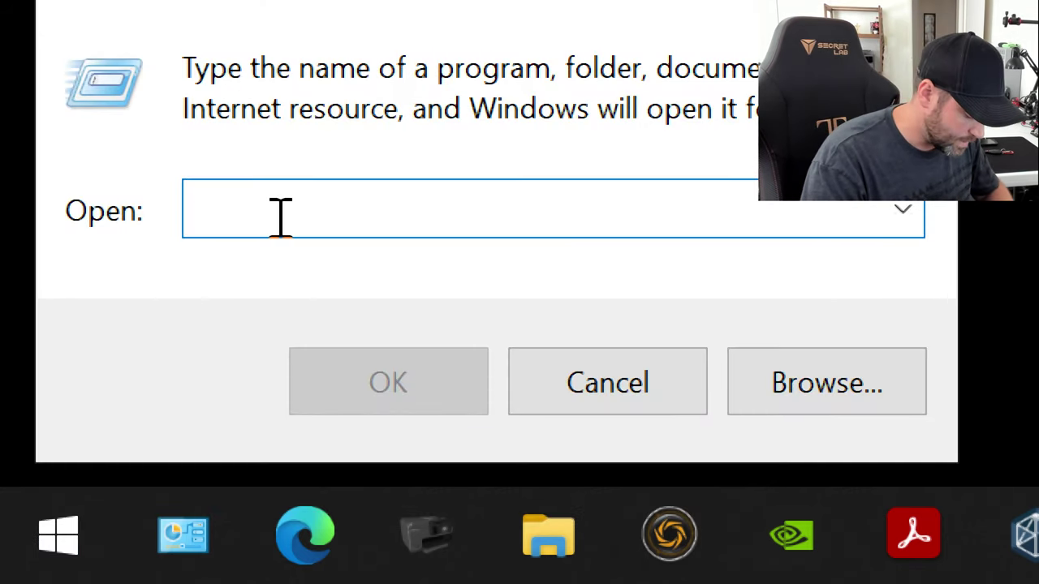
{"action": "type", "text": "%t"}
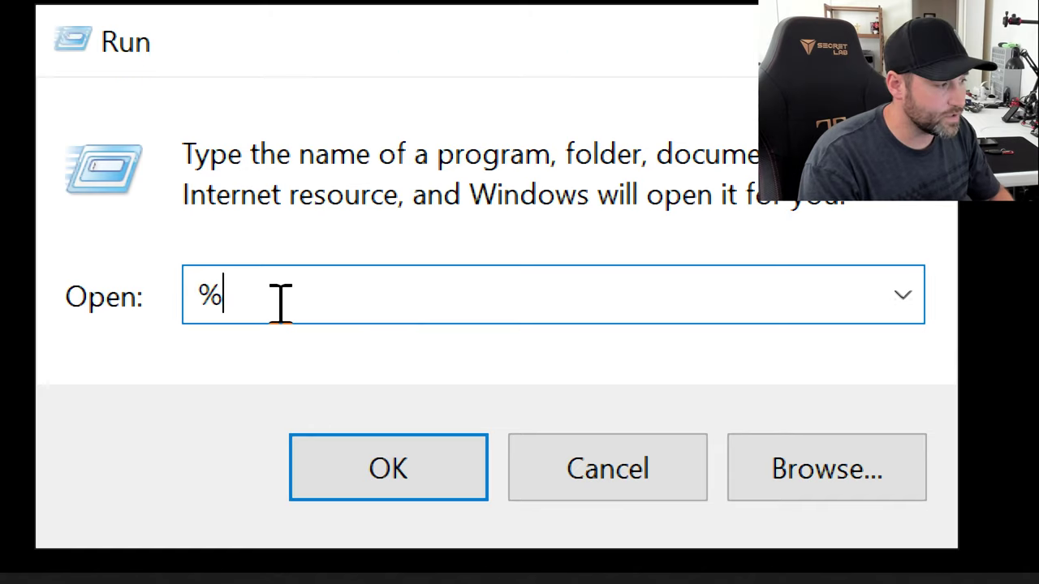
{"action": "type", "text": "emp%"}
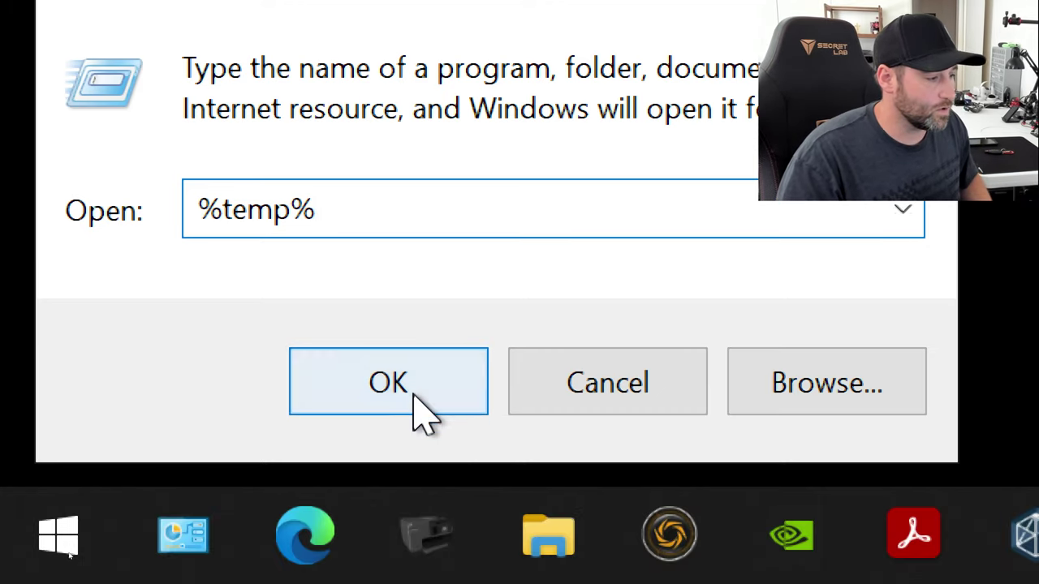
{"action": "left_click", "coordinate": [415, 396]}
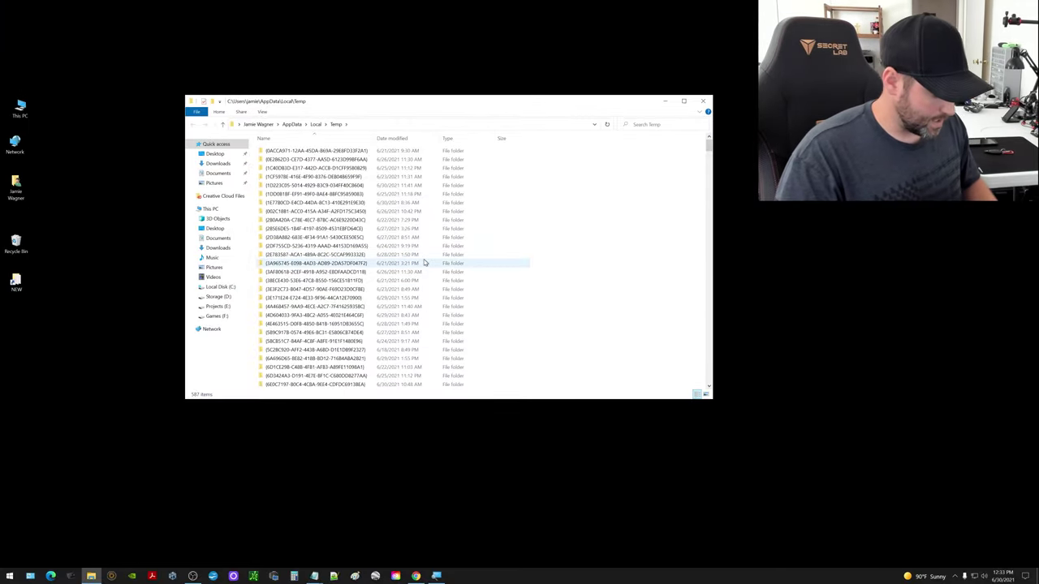
Delete all items in the local Temp folder, skipping all folders in use and granting administrator permission for protected ones.
{"action": "key", "text": "ctrl+a"}
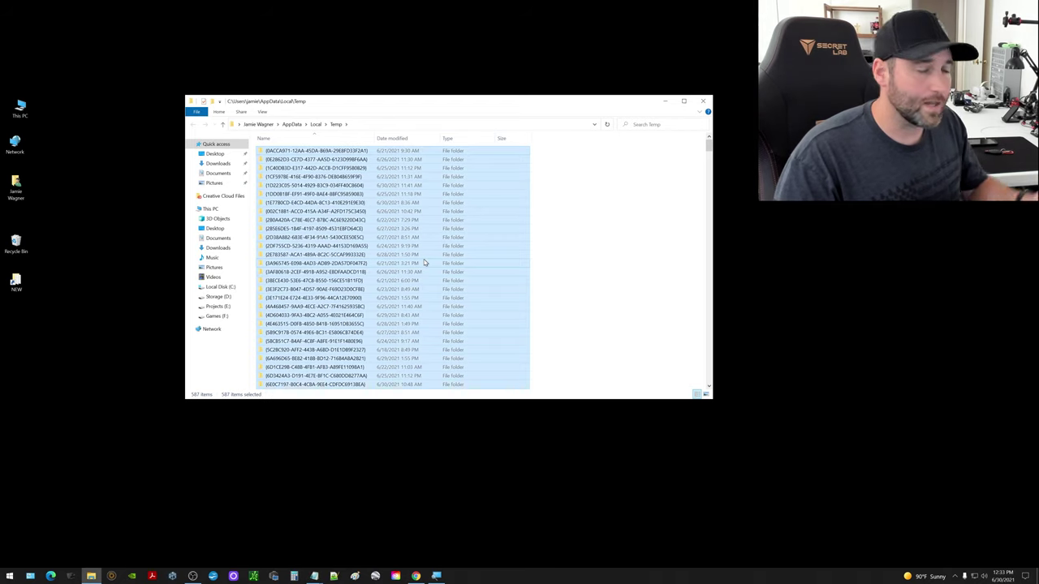
{"action": "key", "text": "Delete"}
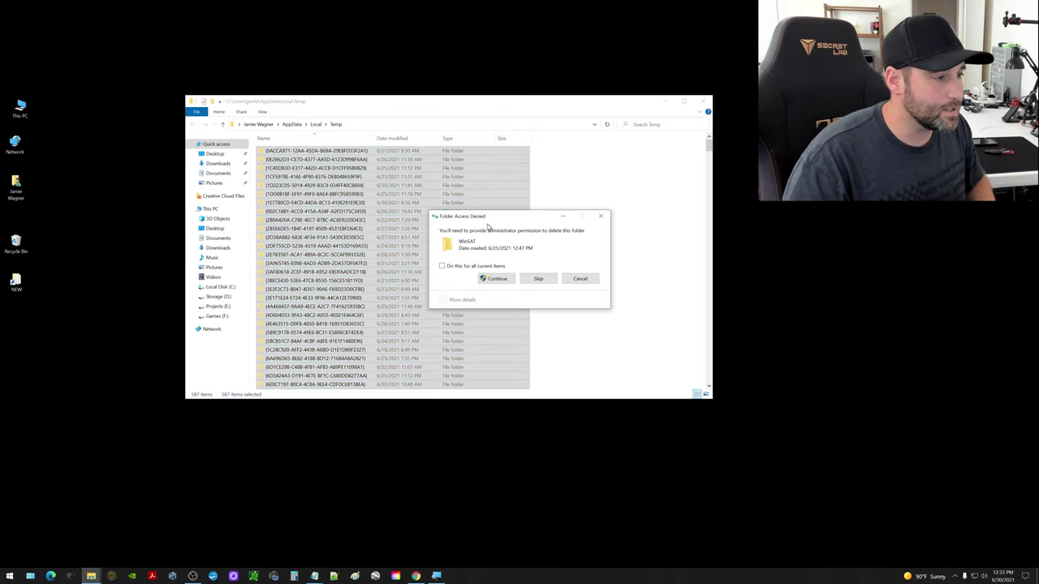
{"action": "left_click", "coordinate": [495, 278]}
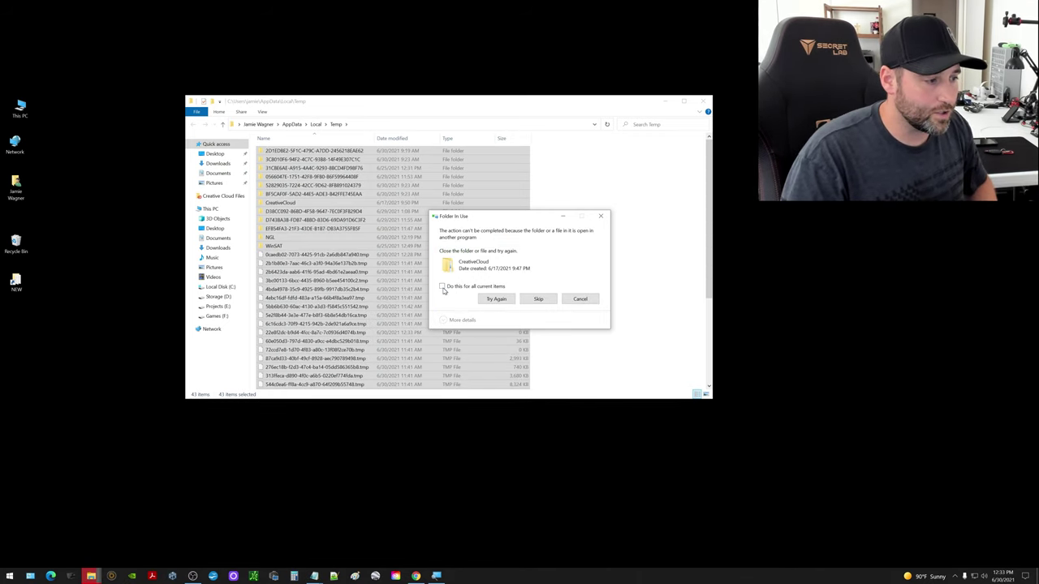
{"action": "left_click", "coordinate": [451, 290]}
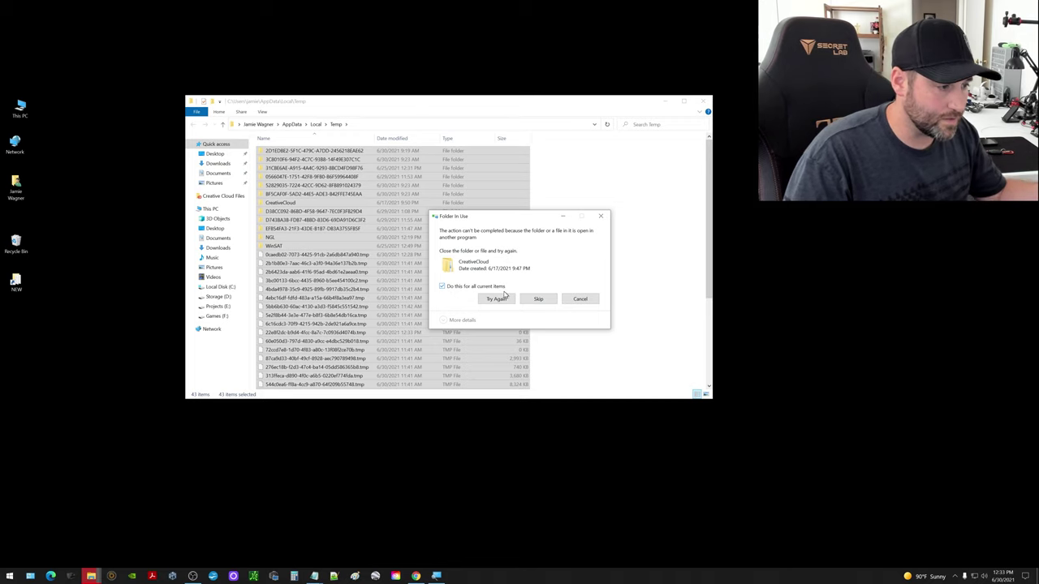
{"action": "left_click", "coordinate": [538, 300]}
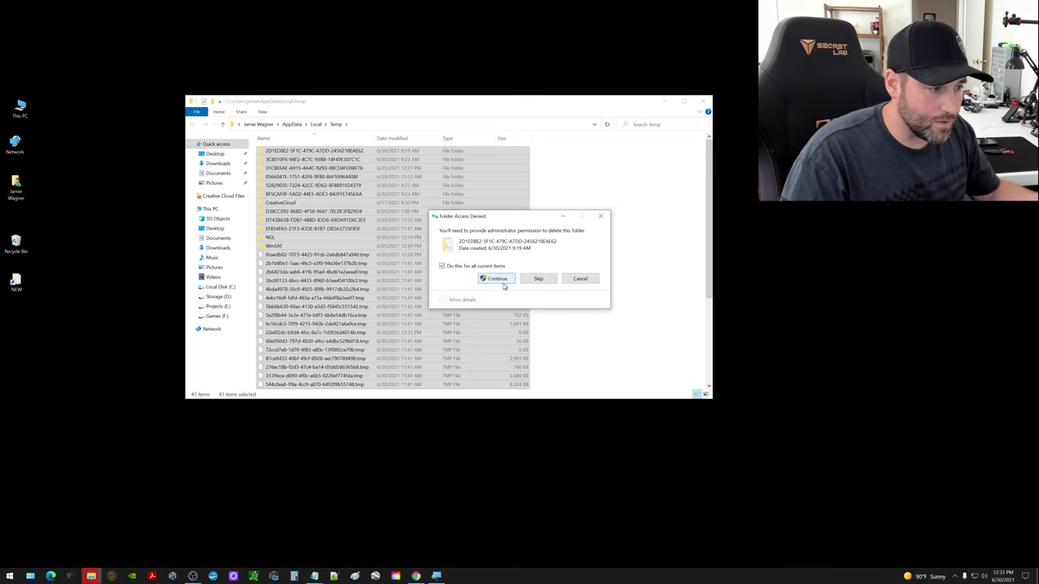
{"action": "left_click", "coordinate": [500, 281]}
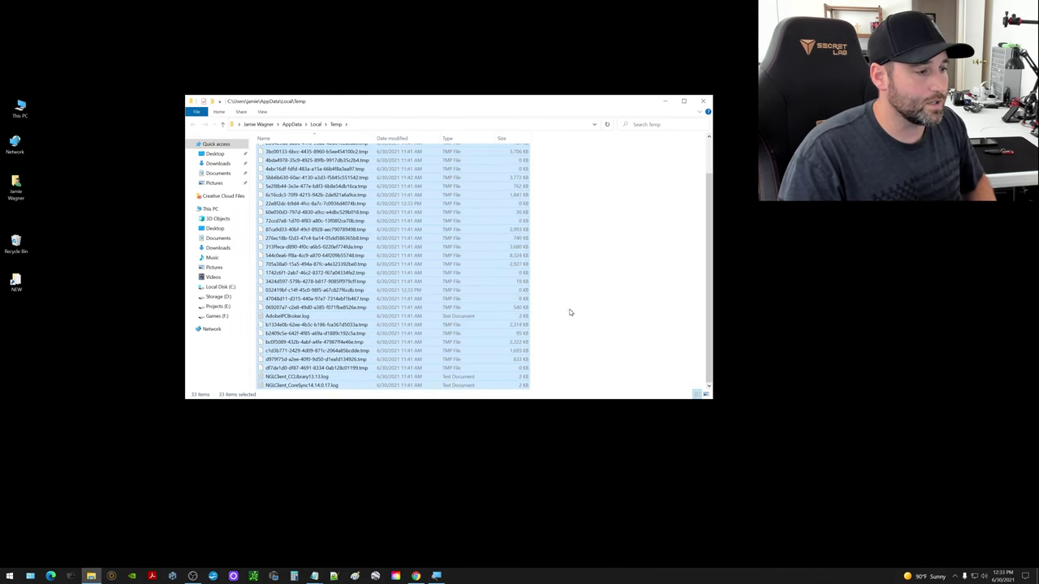
{"action": "left_click", "coordinate": [570, 312]}
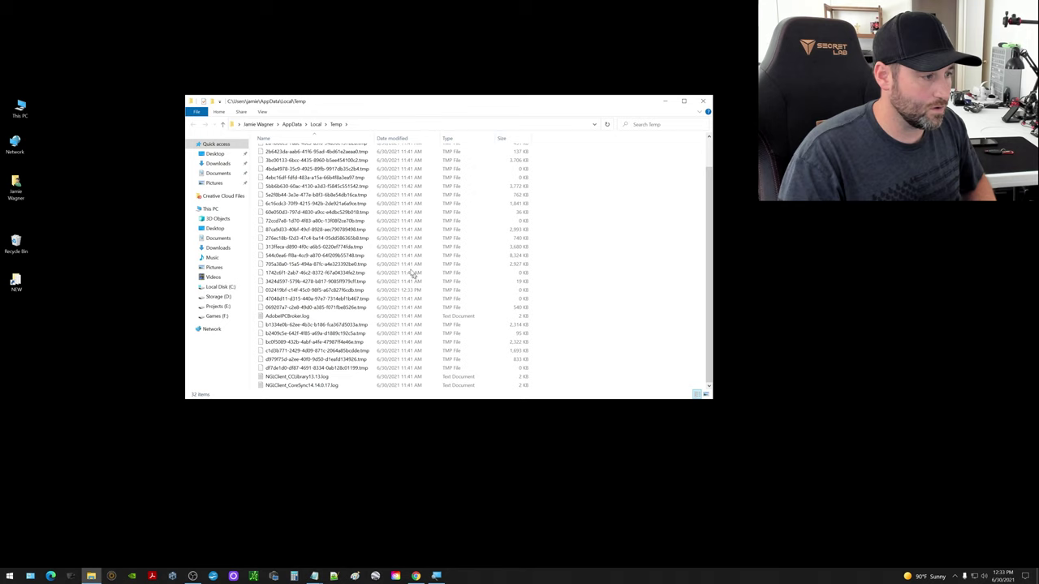
Try to delete all the remaining items in the local Temp folder, then cancel the operation.
{"action": "scroll", "coordinate": [487, 316], "scroll_direction": "up", "scroll_amount": 2}
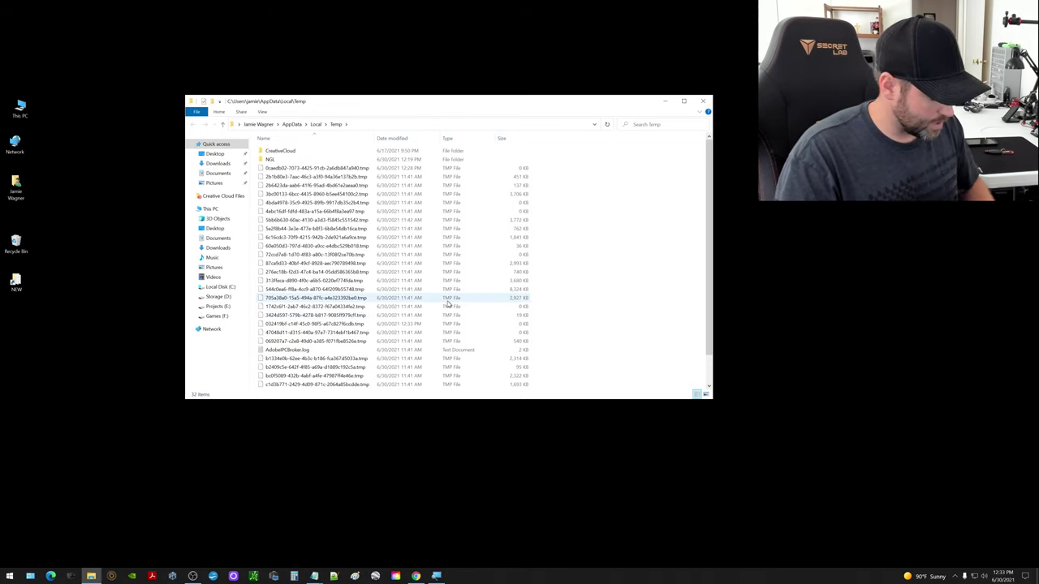
{"action": "key", "text": "ctrl+a"}
{"action": "right_click", "coordinate": [407, 286]}
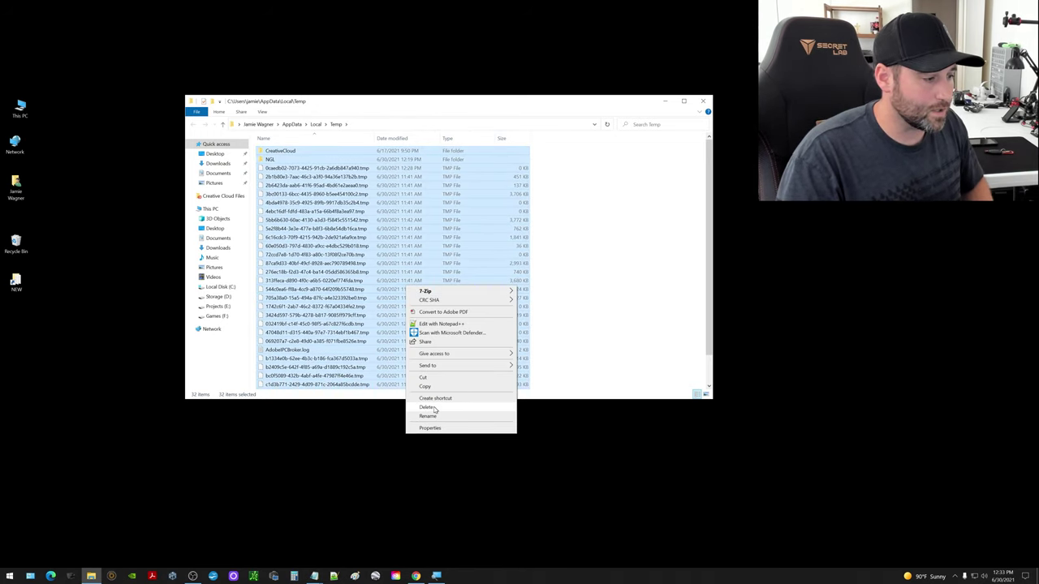
{"action": "left_click", "coordinate": [425, 406]}
{"action": "left_click", "coordinate": [538, 309]}
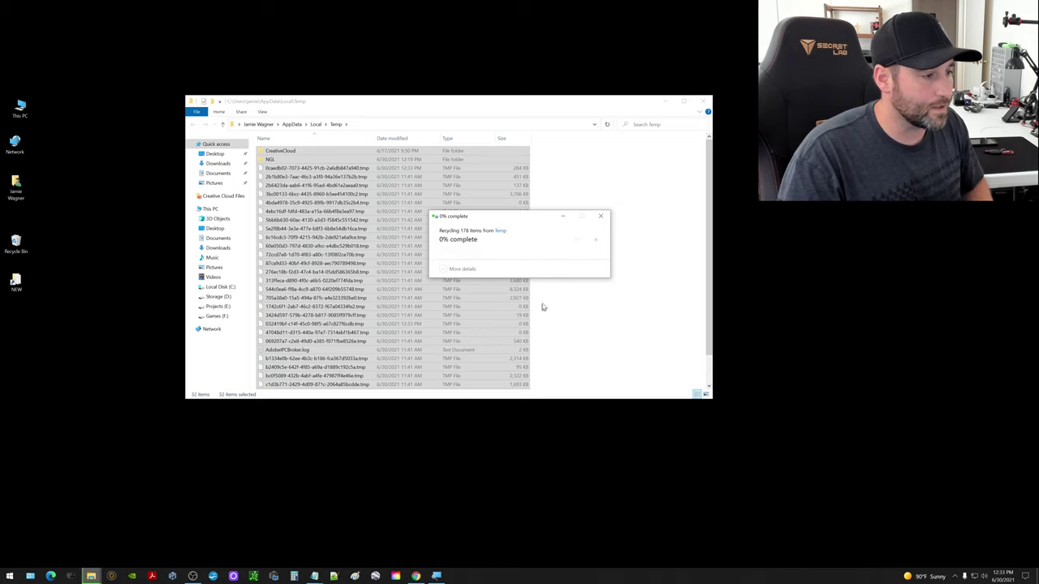
{"action": "left_click", "coordinate": [579, 302]}
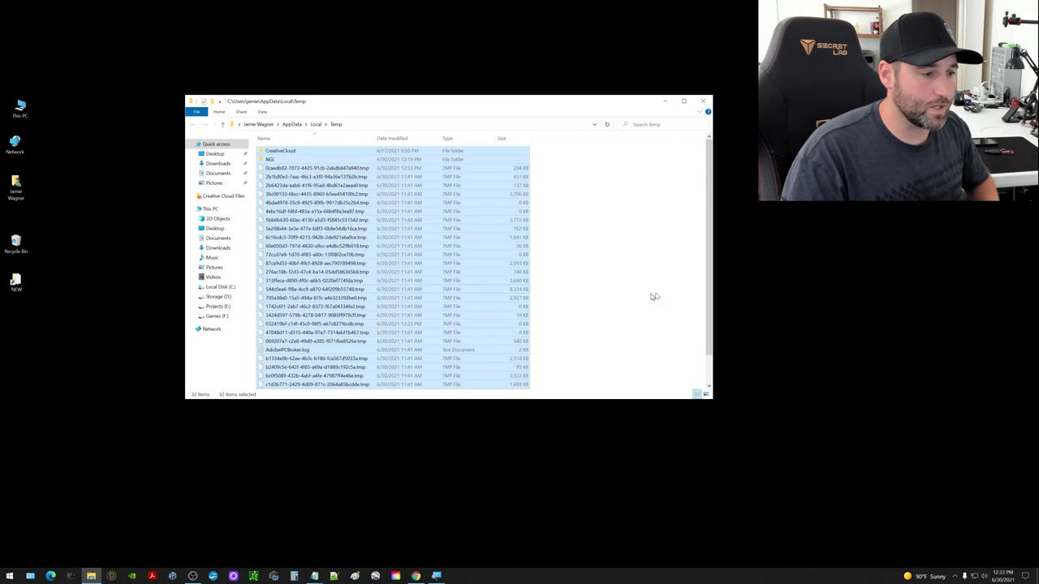
{"action": "scroll", "coordinate": [710, 255], "scroll_direction": "down", "scroll_amount": 2}
{"action": "scroll", "coordinate": [709, 254], "scroll_direction": "up", "scroll_amount": 2}
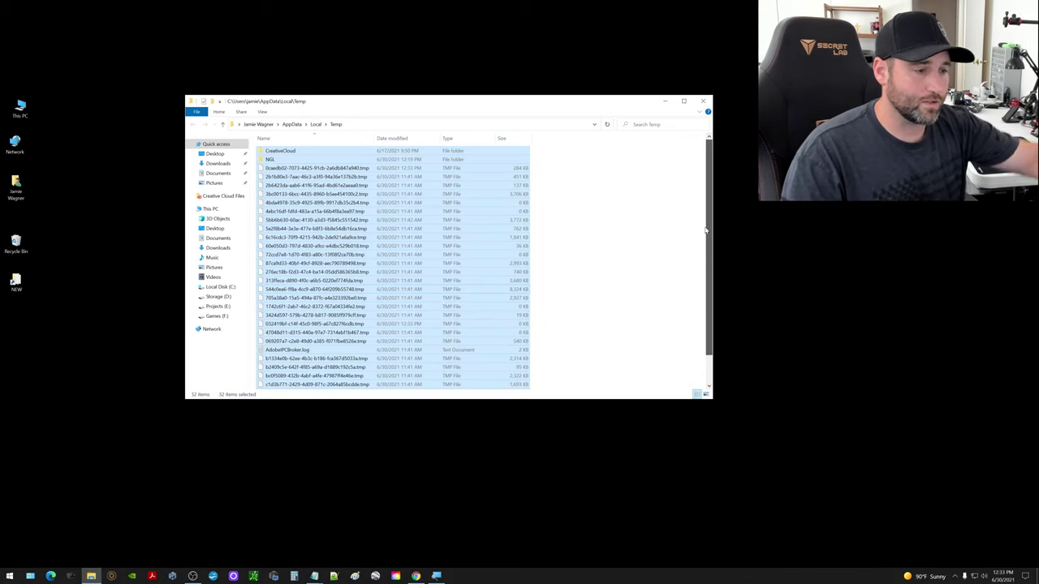
{"action": "scroll", "coordinate": [709, 255], "scroll_direction": "down", "scroll_amount": 2}
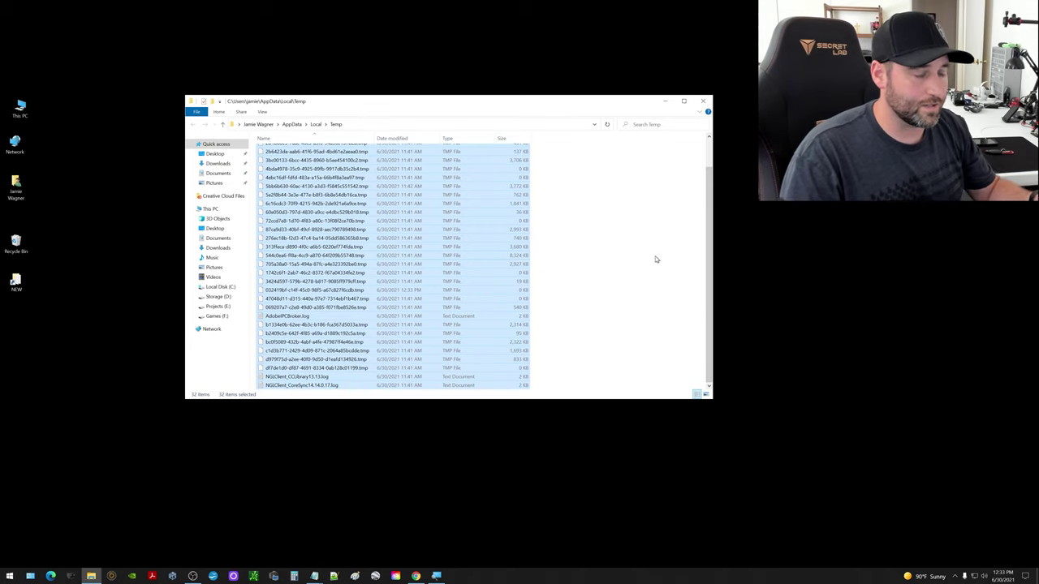
{"action": "left_click", "coordinate": [645, 259]}
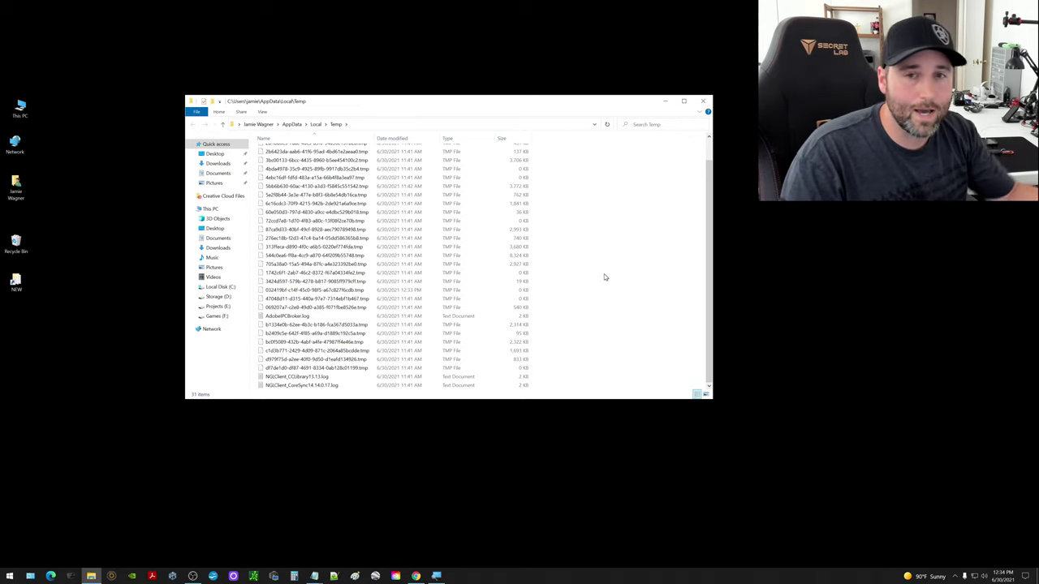
{"action": "left_click_drag", "start_coordinate": [711, 229], "coordinate": [712, 272]}
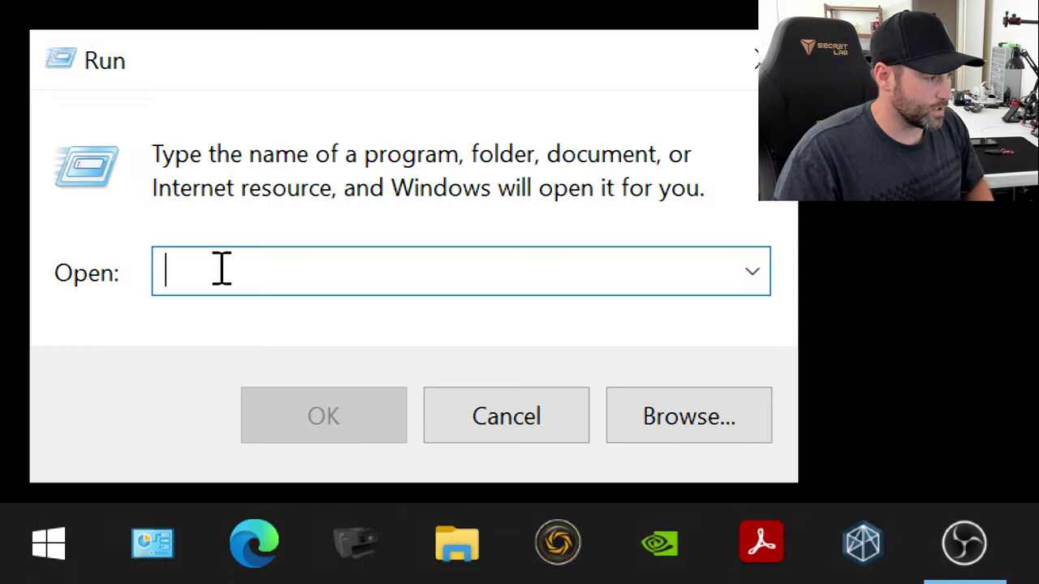
Open the Windows Prefetch folder by running "prefetch" and grant permanent access to it.
{"action": "type", "text": "pre"}
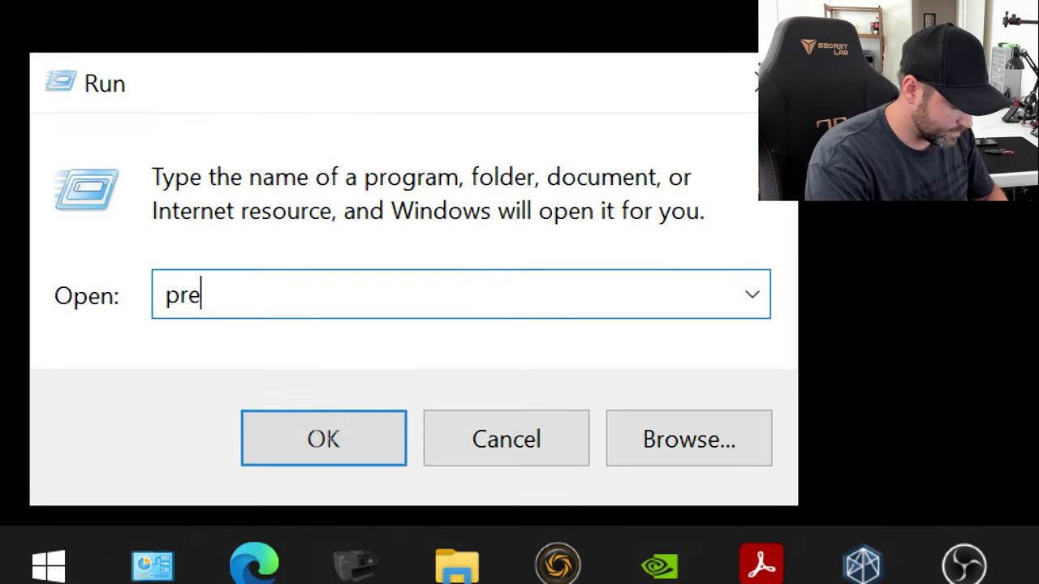
{"action": "type", "text": "fetch"}
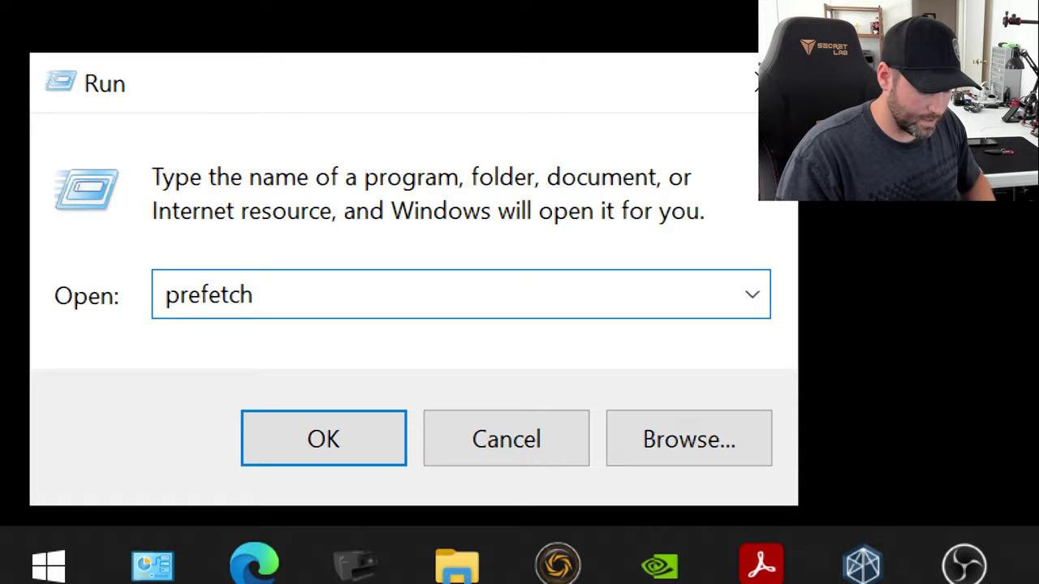
{"action": "key", "text": "Return"}
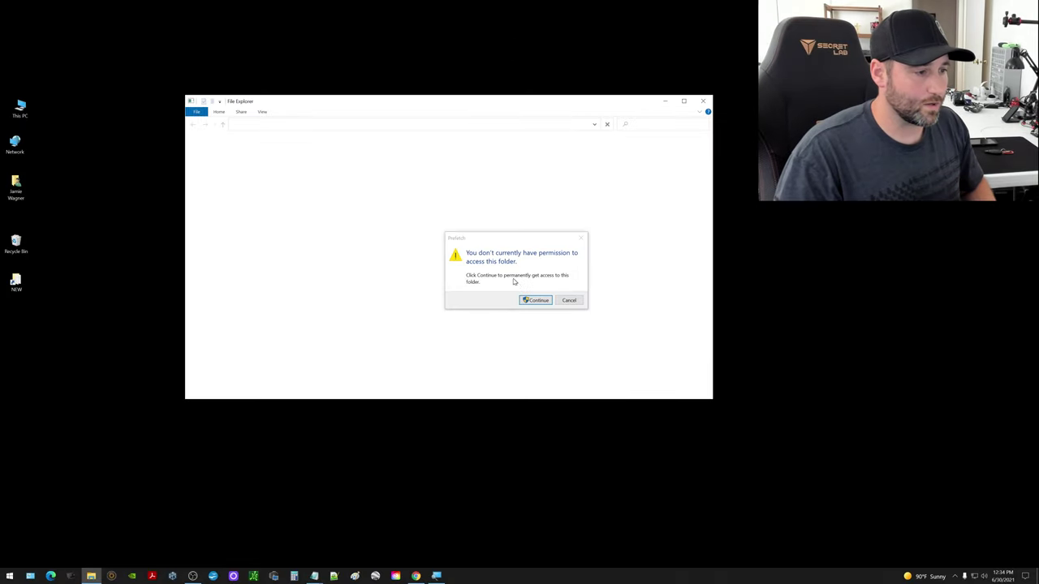
{"action": "left_click", "coordinate": [534, 300]}
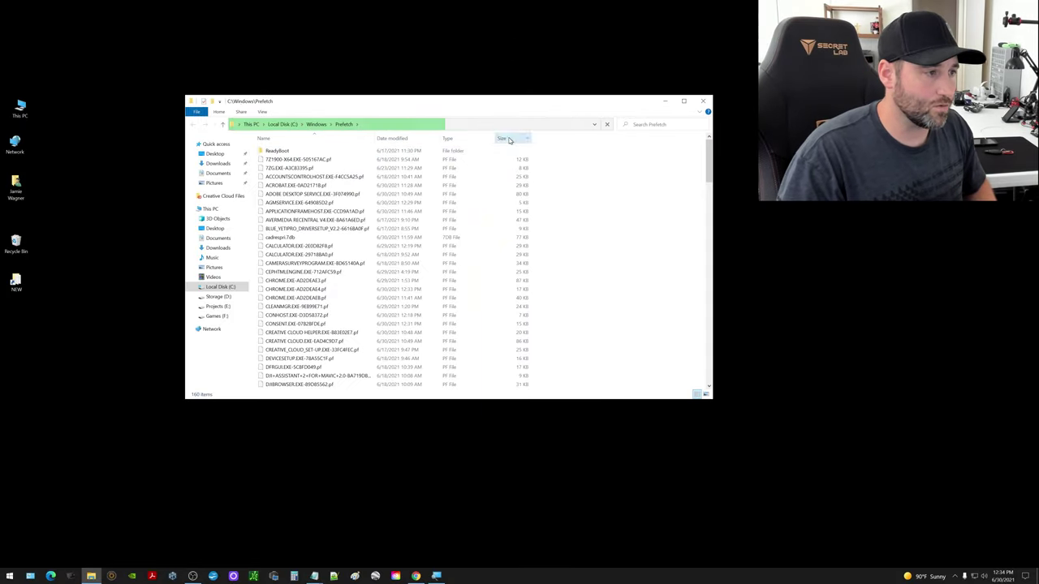
Delete all items in the Prefetch folder, skipping the file that is in use.
{"action": "left_click_drag", "start_coordinate": [497, 102], "coordinate": [501, 82]}
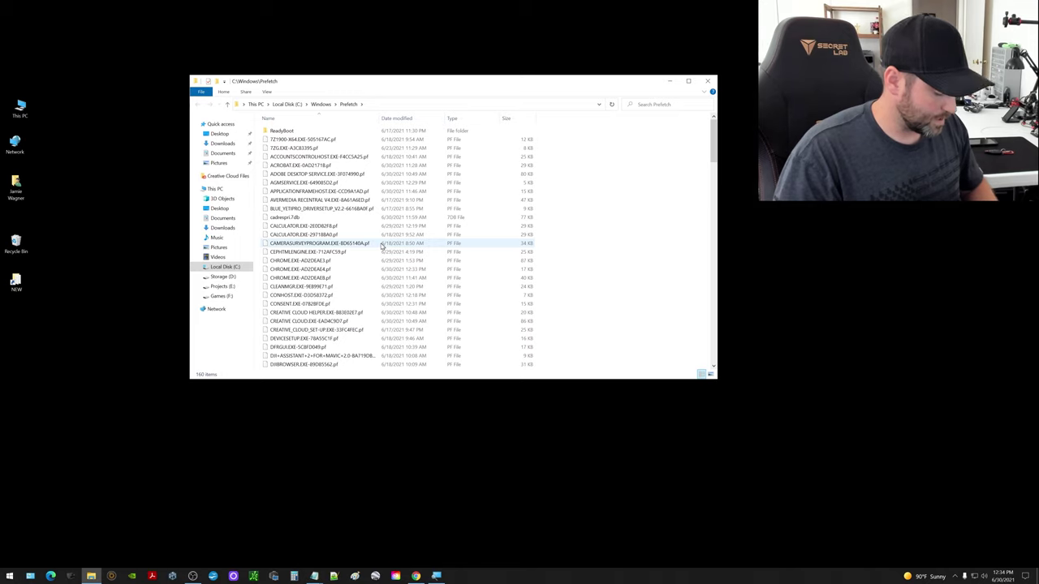
{"action": "key", "text": "ctrl+a"}
{"action": "key", "text": "Delete"}
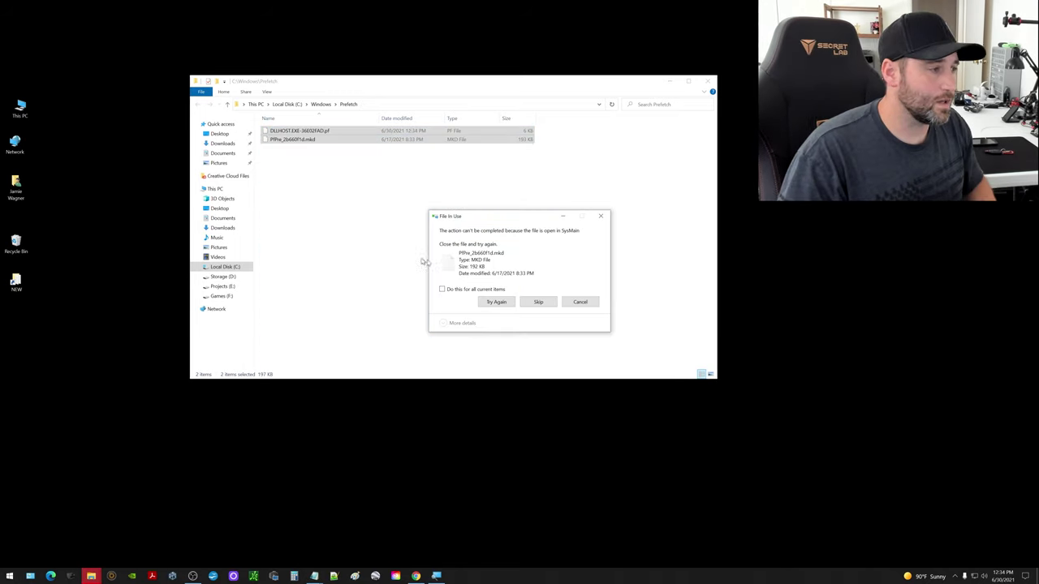
{"action": "left_click", "coordinate": [538, 302]}
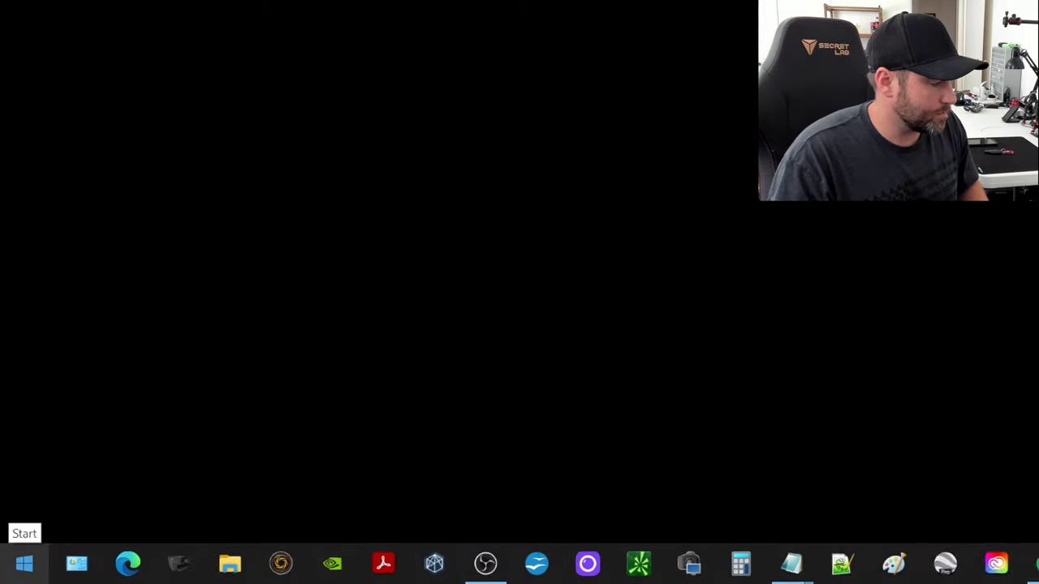
Open the Windows Settings and go to the temporary files list in the system's storage settings.
{"action": "left_click", "coordinate": [30, 562]}
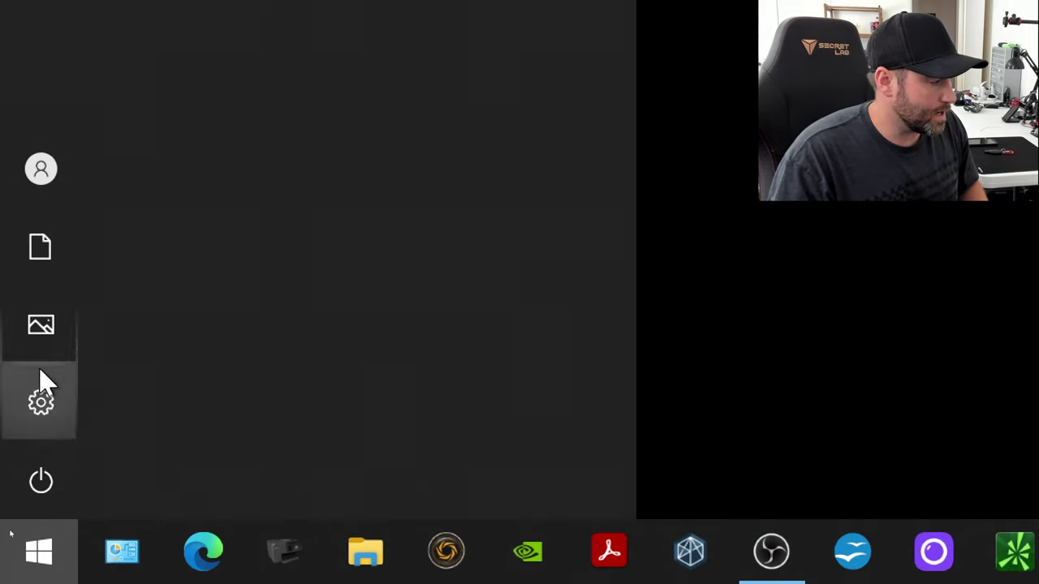
{"action": "mouse_move", "coordinate": [44, 405]}
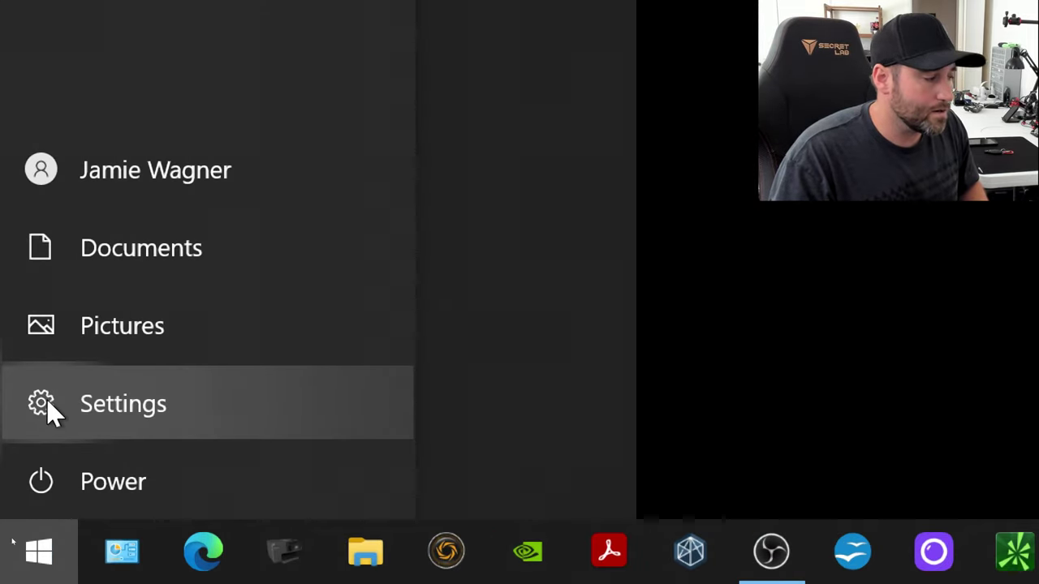
{"action": "right_click", "coordinate": [54, 553]}
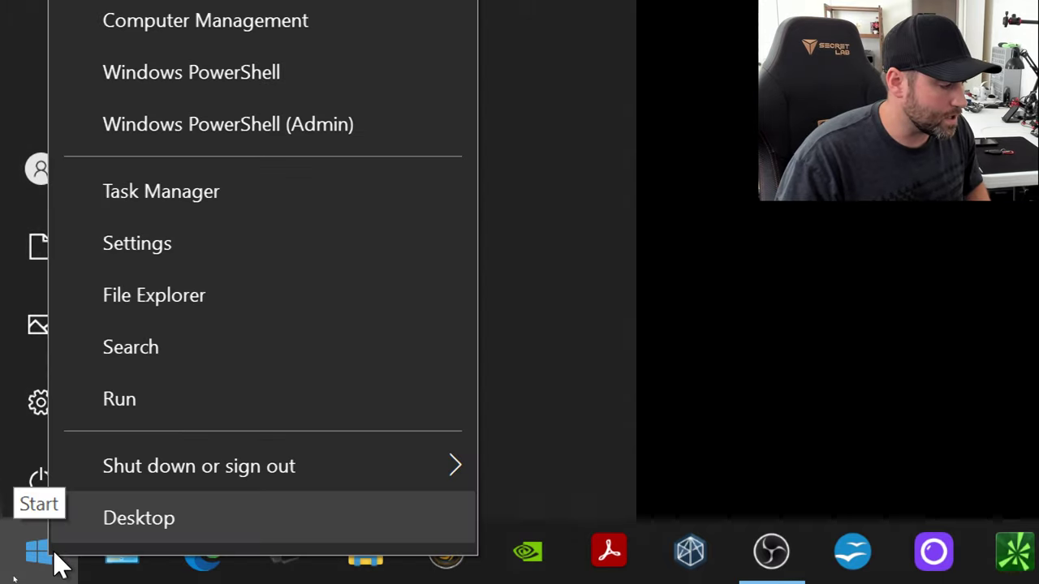
{"action": "left_click", "coordinate": [166, 253]}
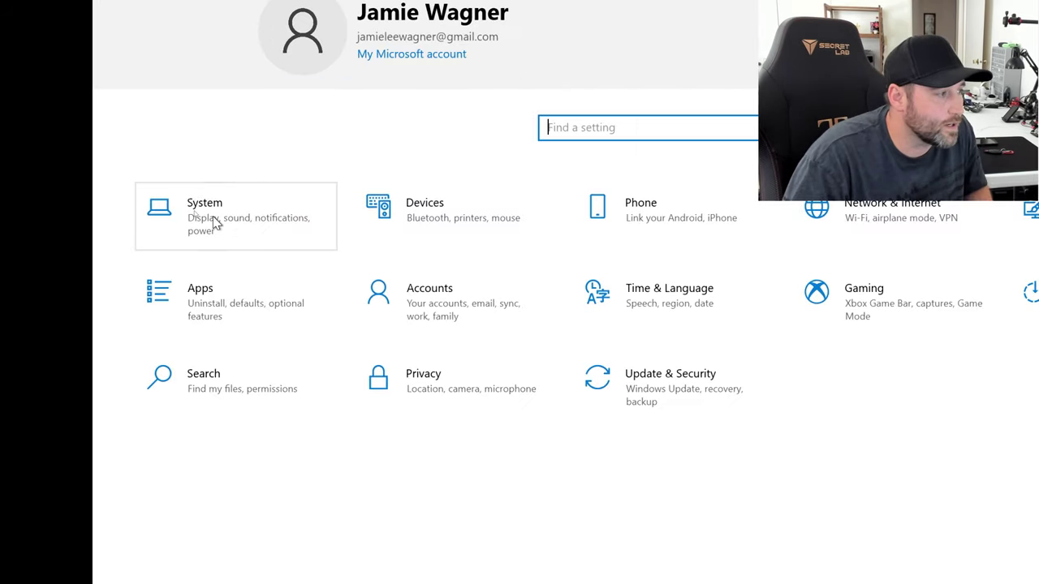
{"action": "left_click", "coordinate": [194, 212]}
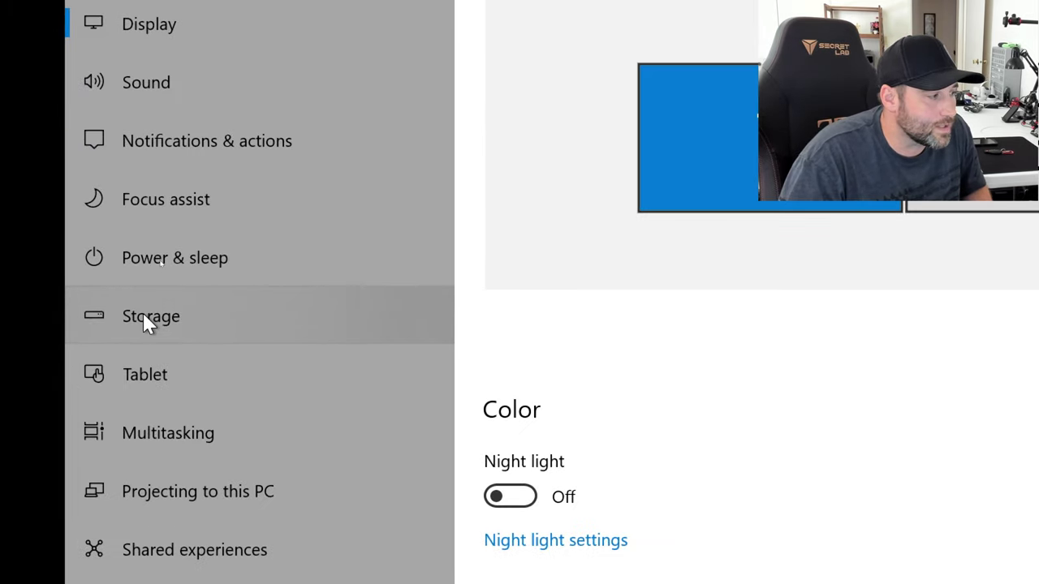
{"action": "left_click", "coordinate": [147, 318]}
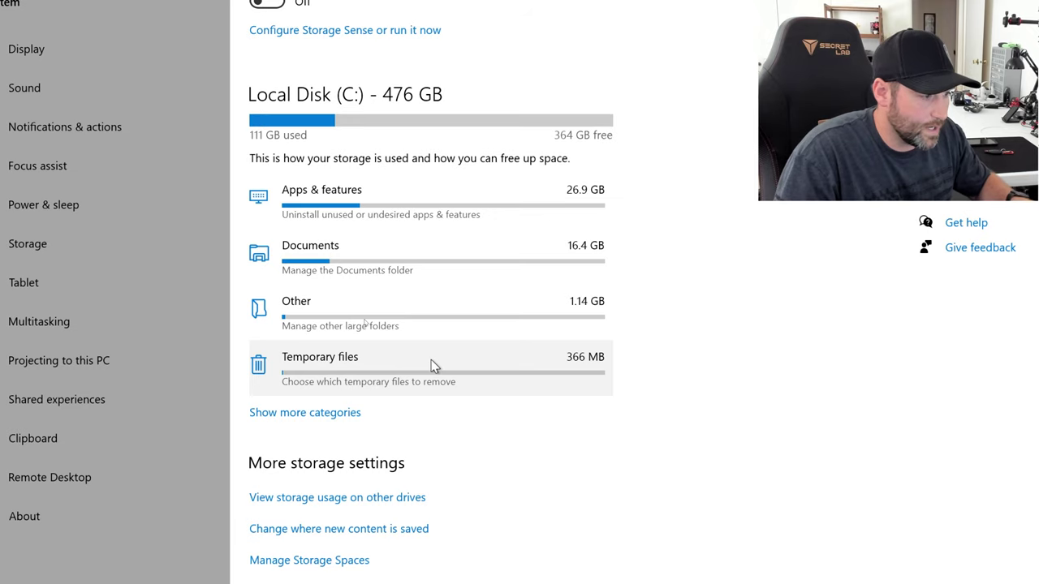
{"action": "left_click", "coordinate": [362, 365]}
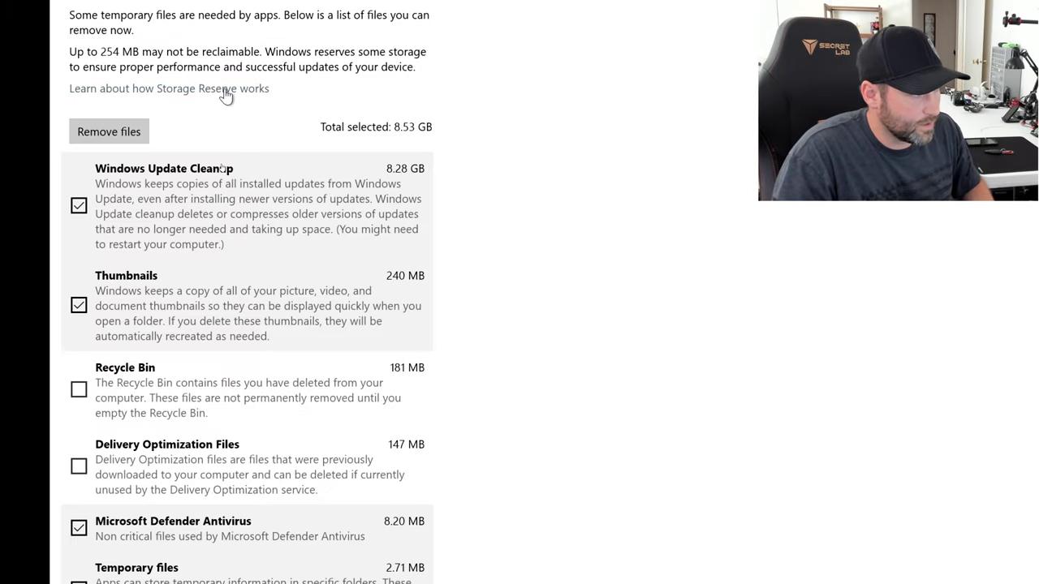
Add Delivery Optimization Files and Recycle Bin to the selected categories, remove the selected temporary files, and close Settings.
{"action": "scroll", "coordinate": [226, 91], "scroll_direction": "up", "scroll_amount": 1}
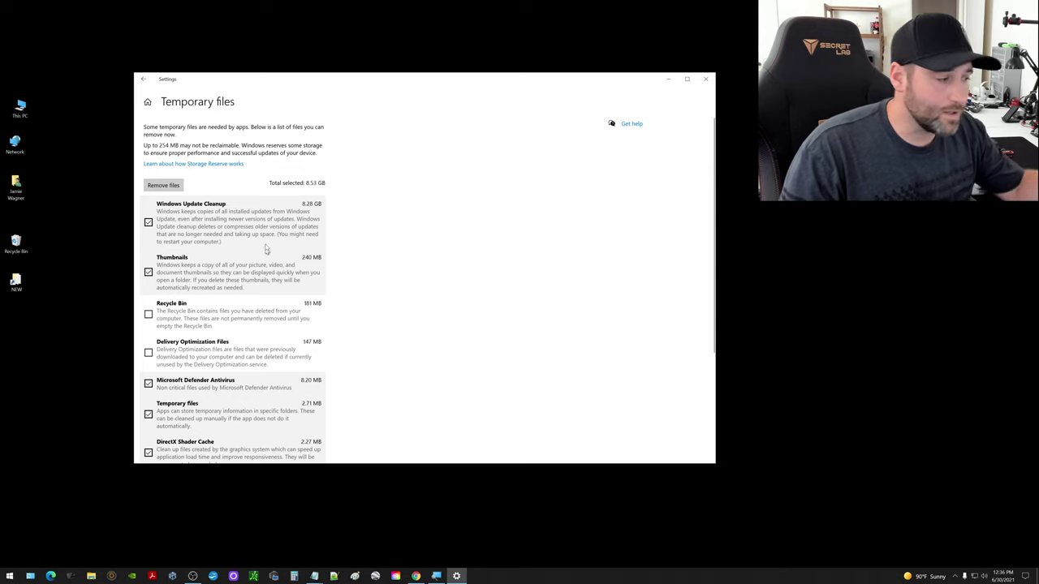
{"action": "left_click", "coordinate": [148, 352]}
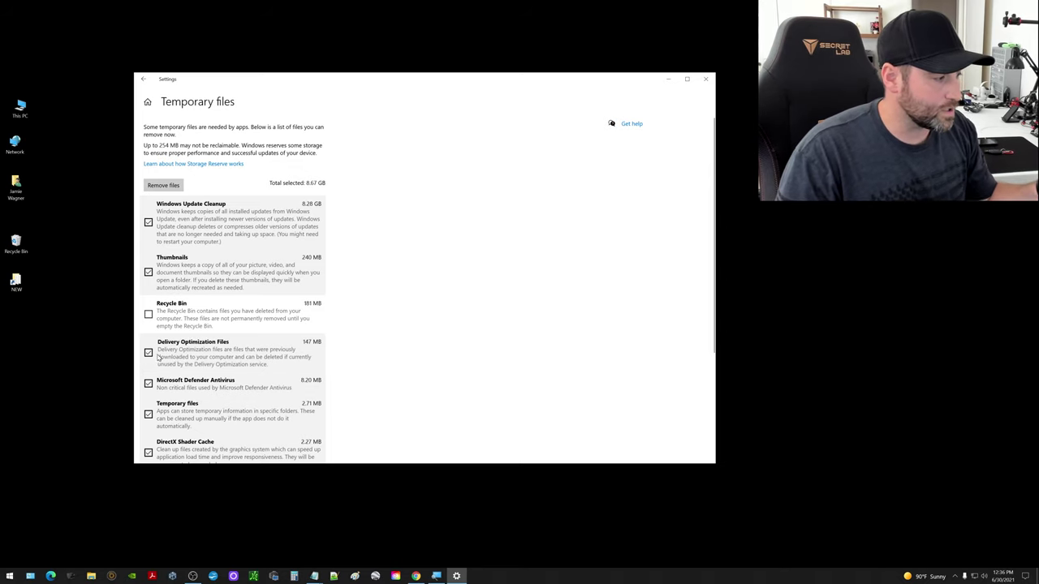
{"action": "left_click", "coordinate": [151, 320]}
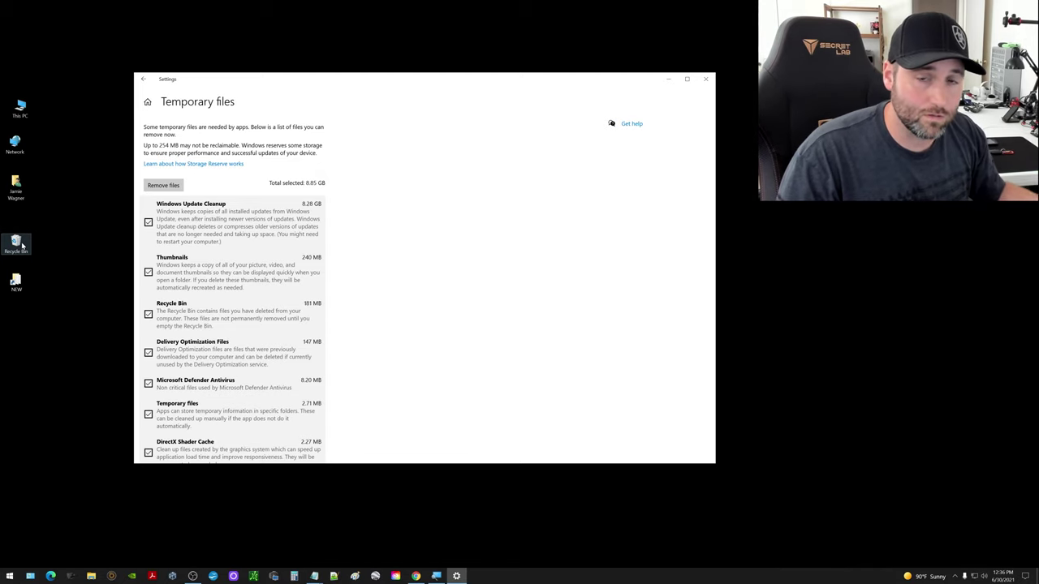
{"action": "scroll", "coordinate": [225, 258], "scroll_direction": "down", "scroll_amount": 1}
{"action": "scroll", "coordinate": [225, 258], "scroll_direction": "up", "scroll_amount": 1}
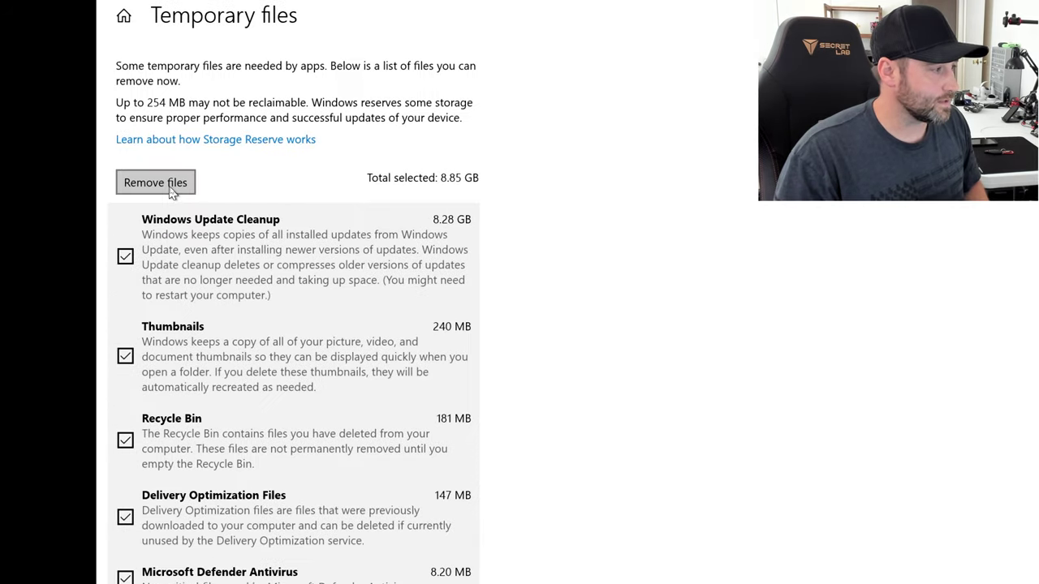
{"action": "left_click", "coordinate": [171, 186]}
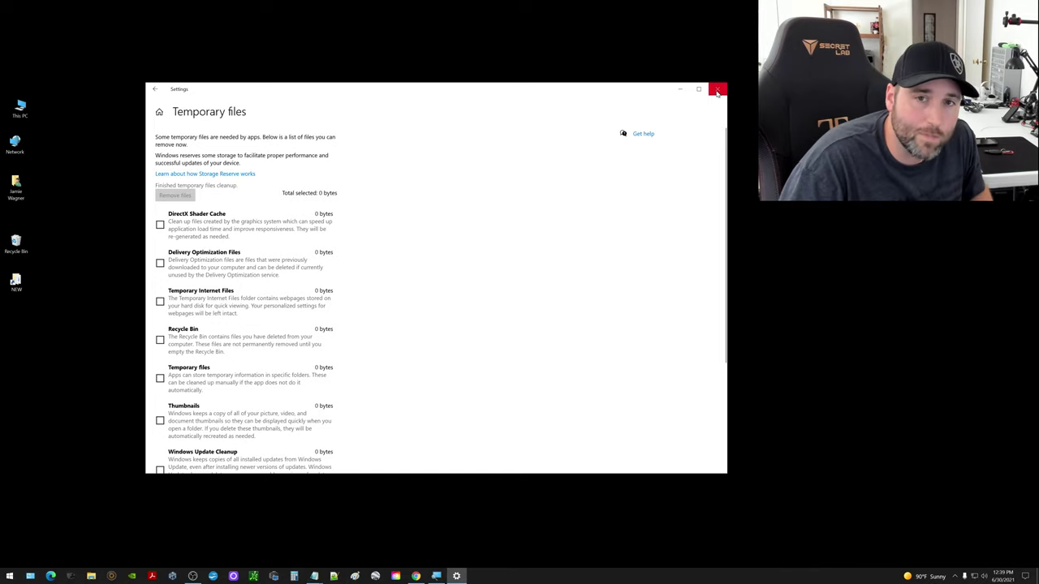
{"action": "left_click", "coordinate": [717, 90]}
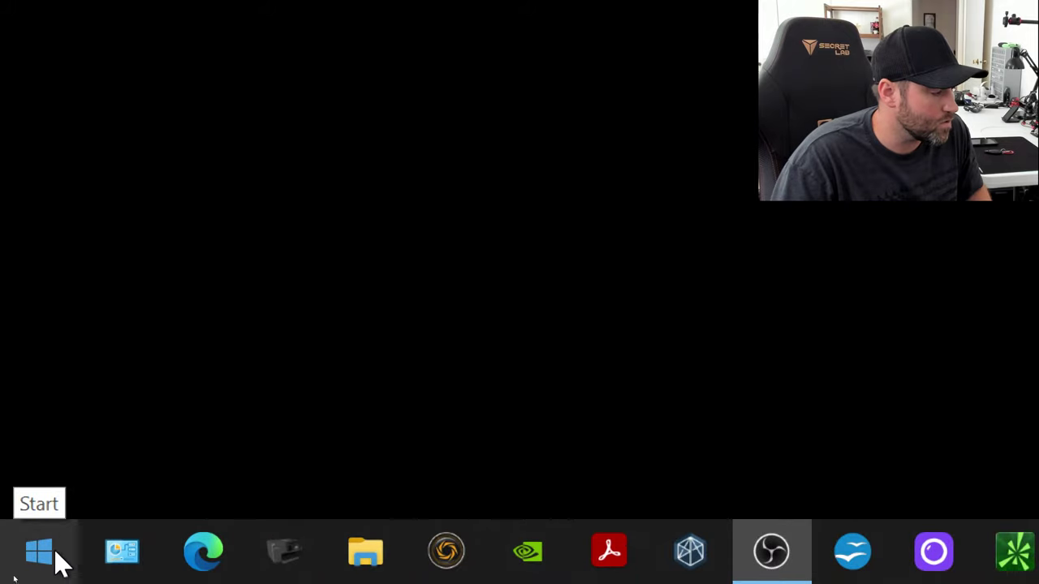
Search Windows for "my pc" and open This PC.
{"action": "left_click", "coordinate": [57, 555]}
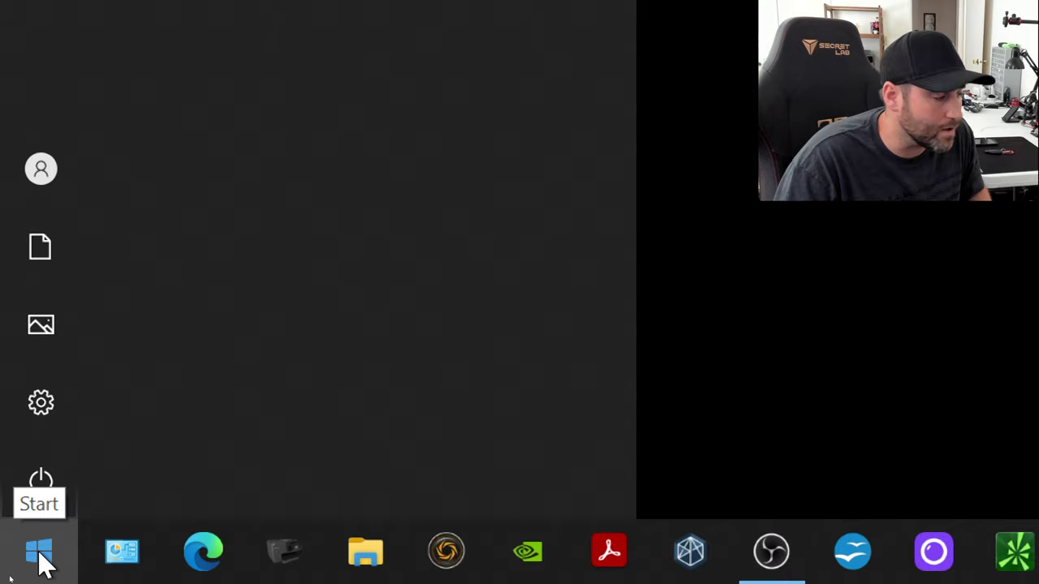
{"action": "right_click", "coordinate": [39, 555]}
{"action": "left_click", "coordinate": [151, 341]}
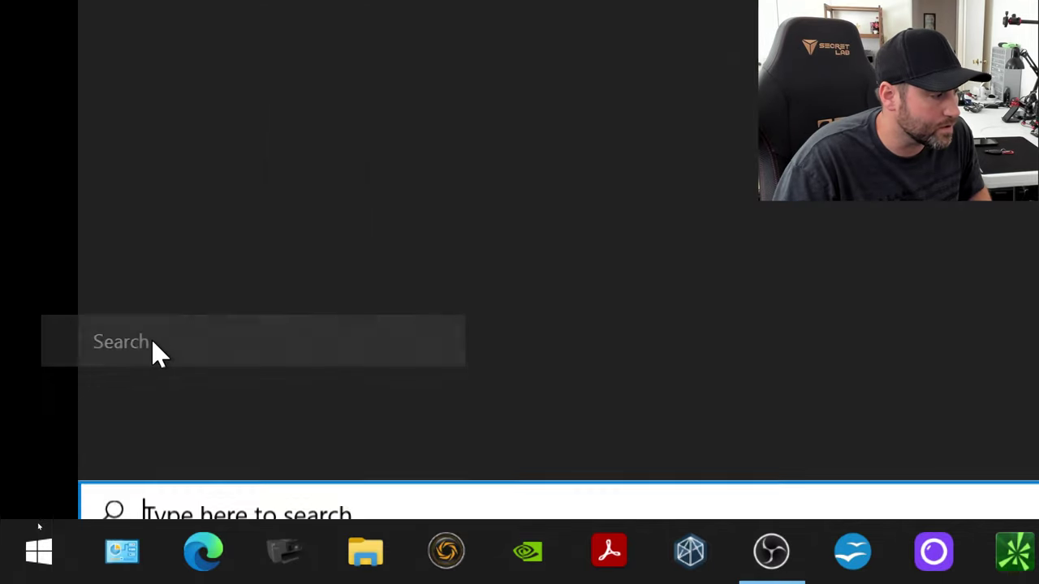
{"action": "type", "text": "m"}
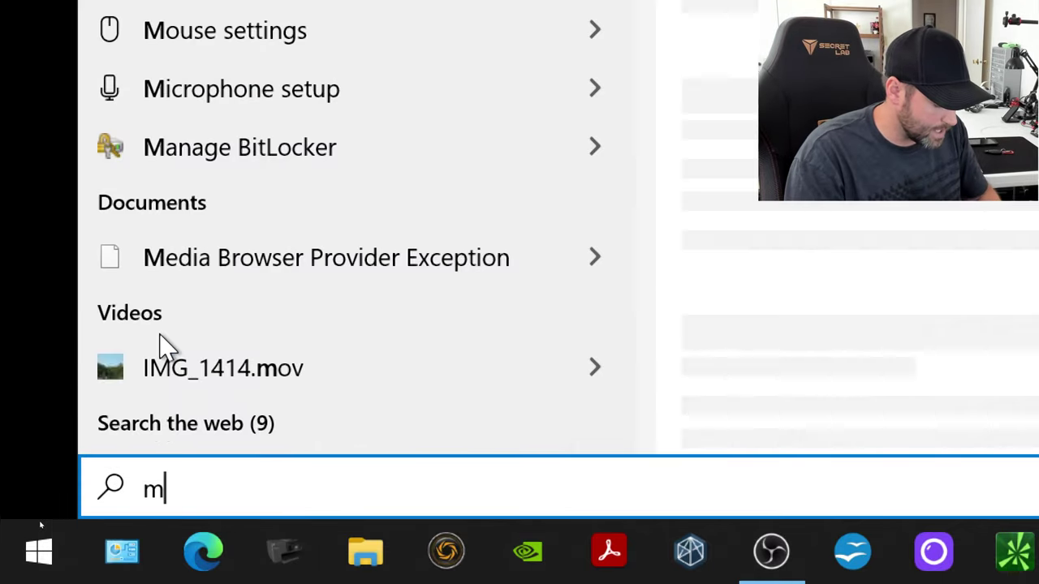
{"action": "type", "text": "y pc"}
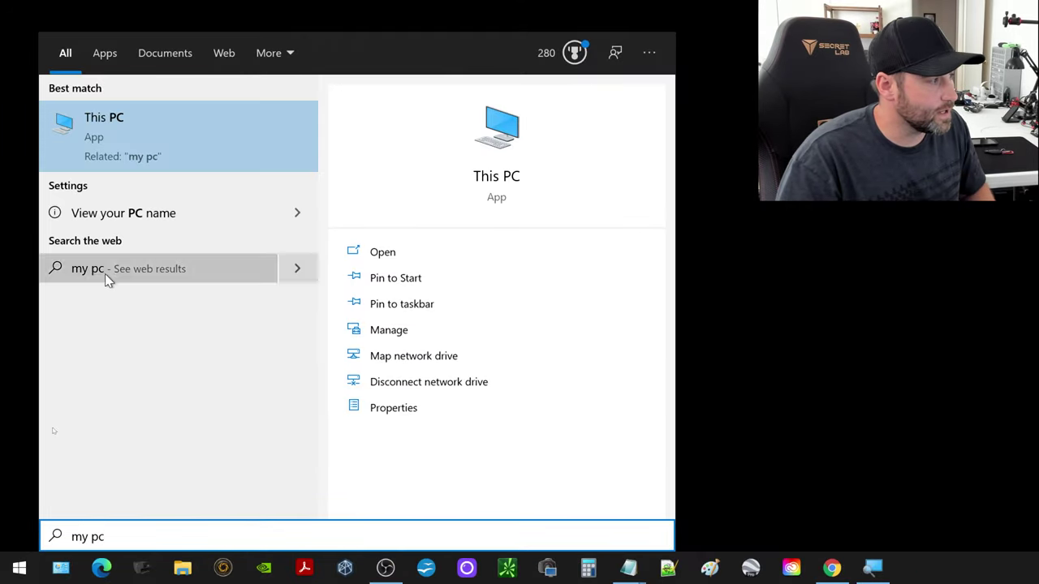
{"action": "left_click", "coordinate": [123, 127]}
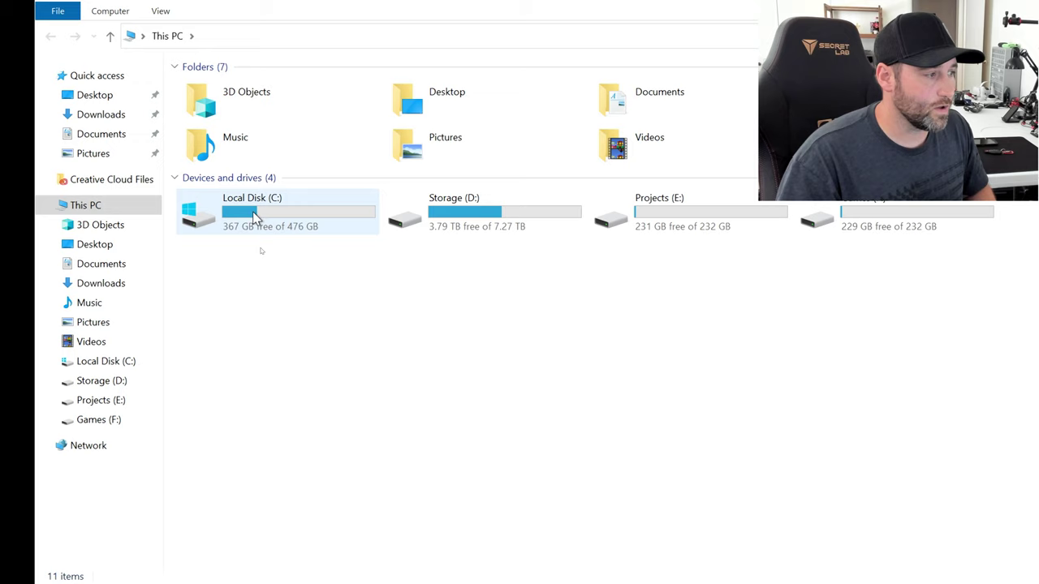
Open the properties of Local Disk (C:) and start Disk Cleanup for the drive.
{"action": "left_click", "coordinate": [254, 218]}
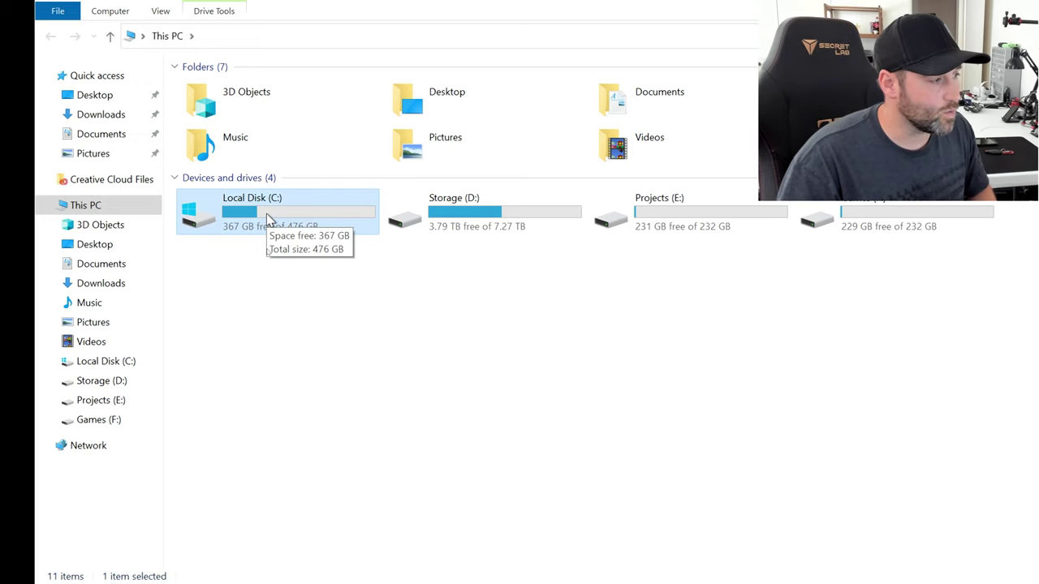
{"action": "right_click", "coordinate": [255, 218]}
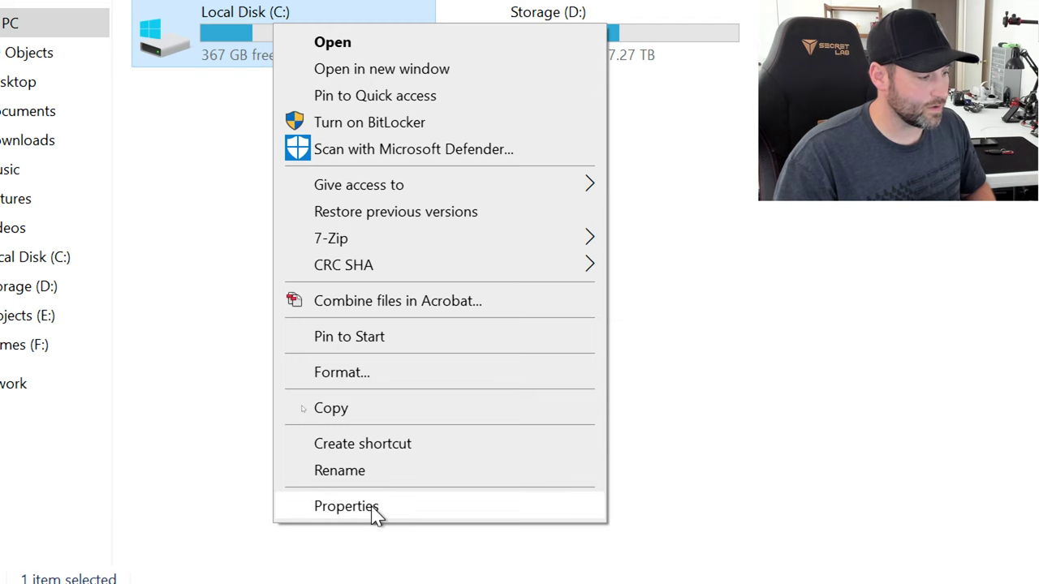
{"action": "left_click", "coordinate": [321, 538]}
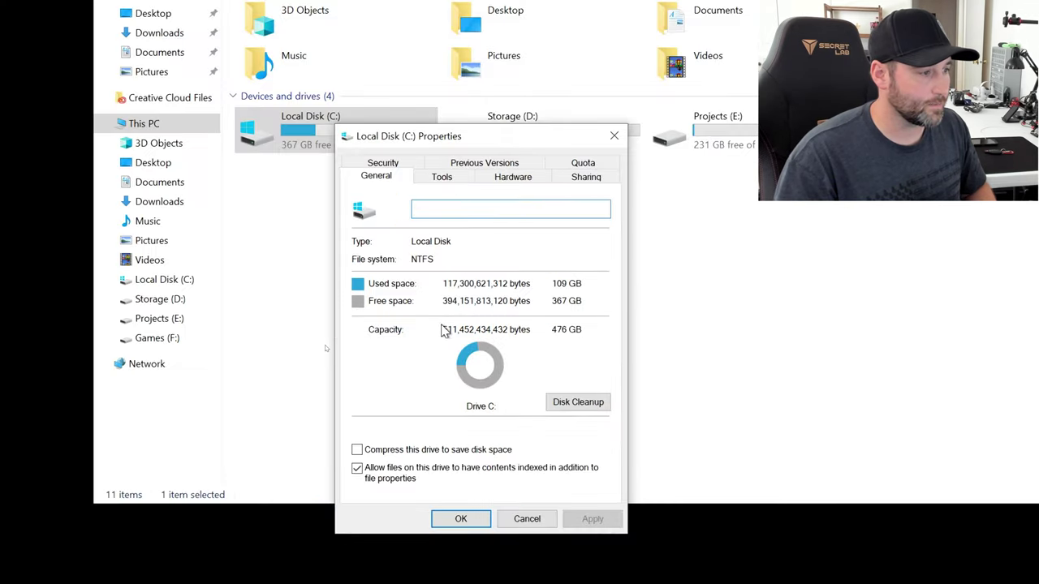
{"action": "left_click", "coordinate": [462, 176]}
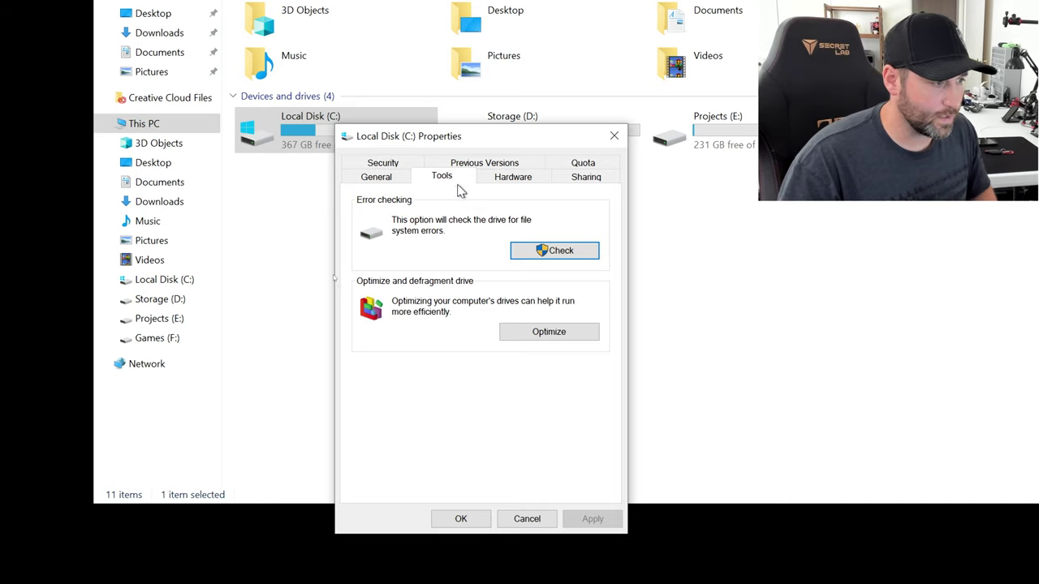
{"action": "left_click", "coordinate": [385, 179]}
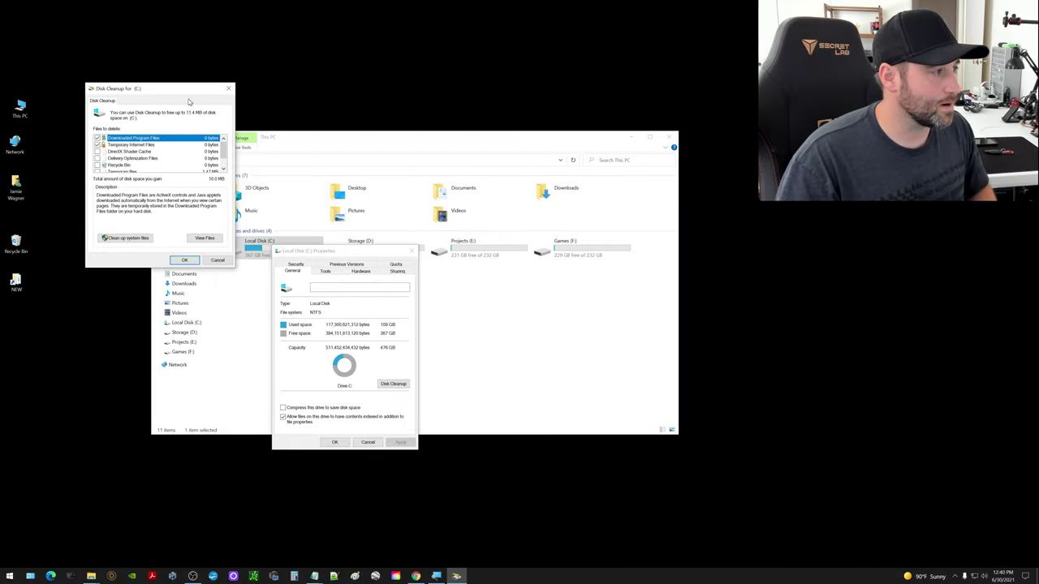
Mark Temporary files, Recycle Bin, Delivery Optimization Files and DirectX Shader Cache for deletion in Disk Cleanup for drive C.
{"action": "left_click_drag", "start_coordinate": [189, 101], "coordinate": [396, 179]}
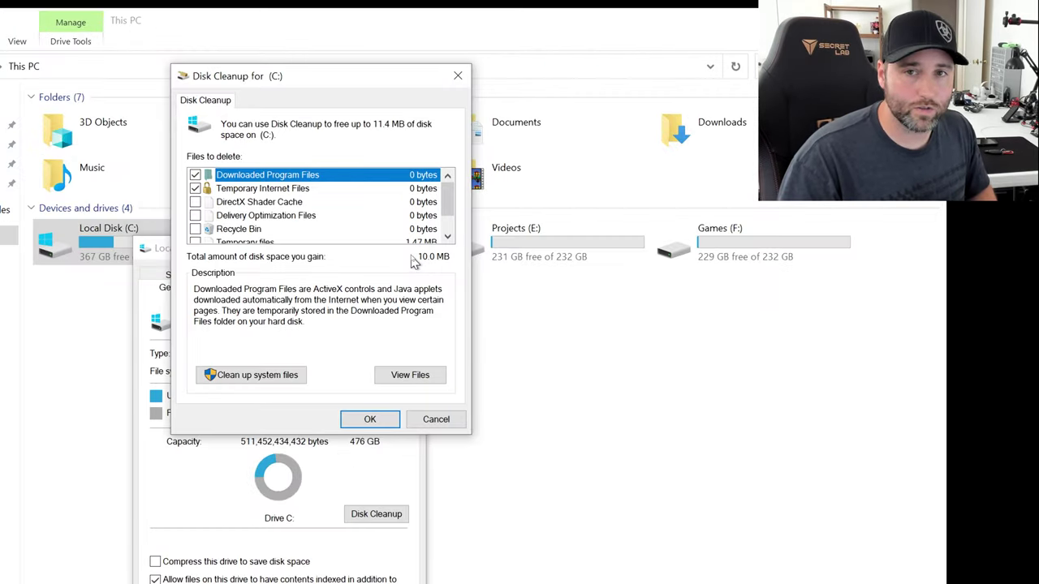
{"action": "left_click_drag", "start_coordinate": [452, 199], "coordinate": [450, 217]}
{"action": "left_click", "coordinate": [195, 215]}
{"action": "left_click", "coordinate": [195, 202]}
{"action": "left_click", "coordinate": [195, 188]}
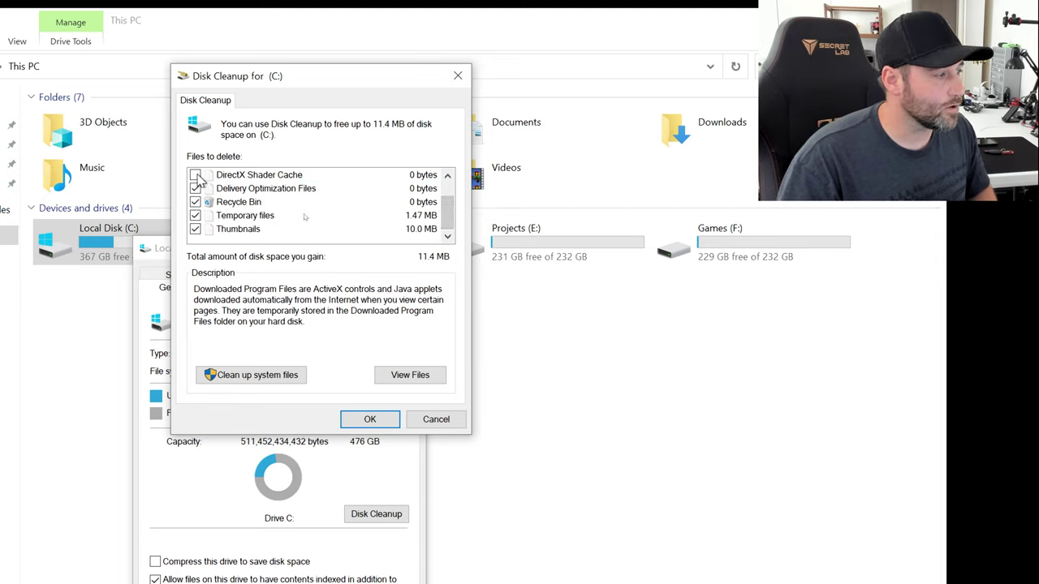
{"action": "left_click", "coordinate": [195, 175]}
{"action": "left_click_drag", "start_coordinate": [448, 216], "coordinate": [449, 195]}
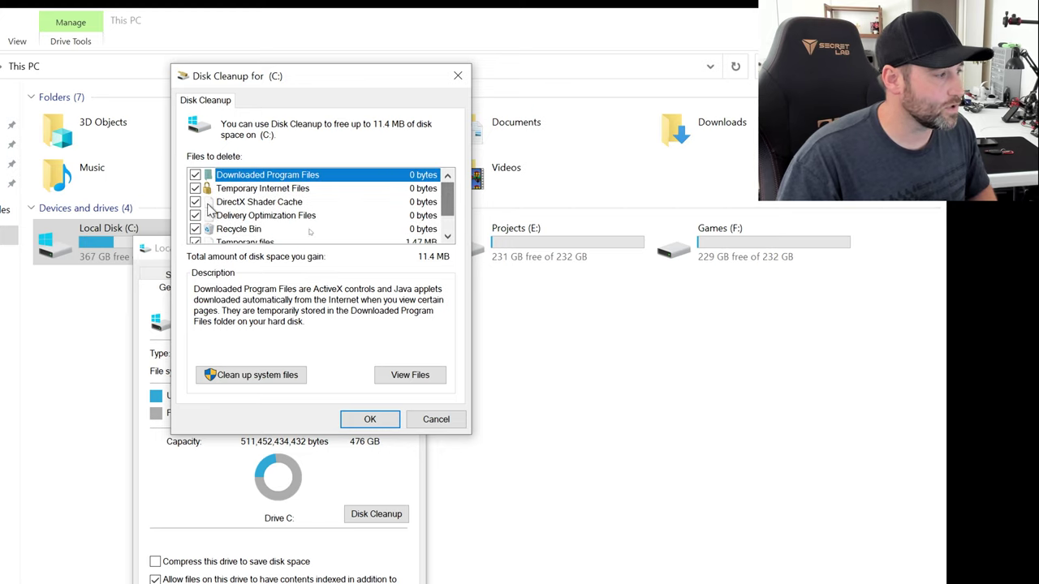
Extend Disk Cleanup to system files, look through the listed categories, and close it without cleaning.
{"action": "left_click", "coordinate": [258, 375]}
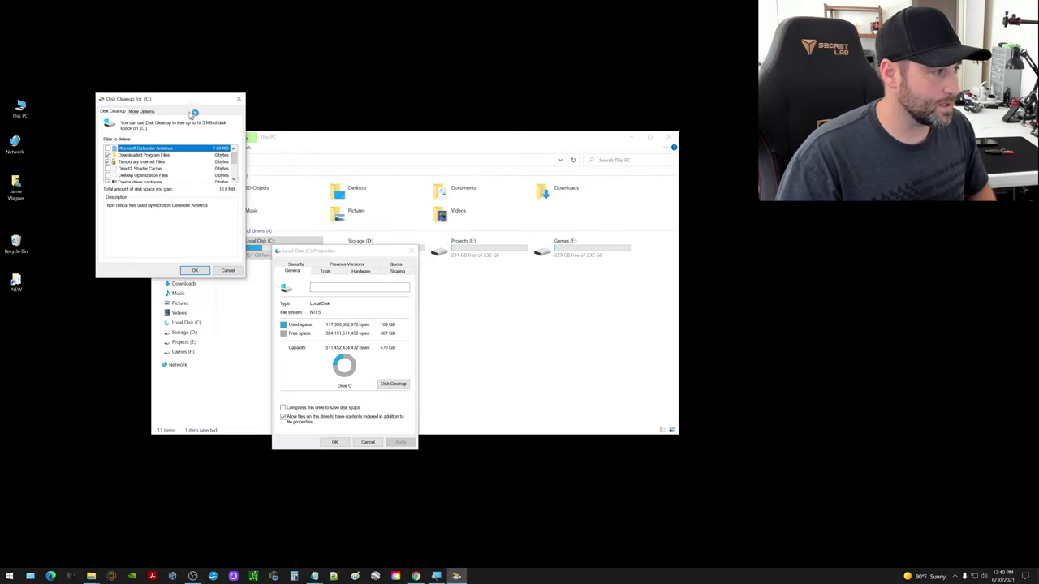
{"action": "left_click_drag", "start_coordinate": [191, 102], "coordinate": [327, 145]}
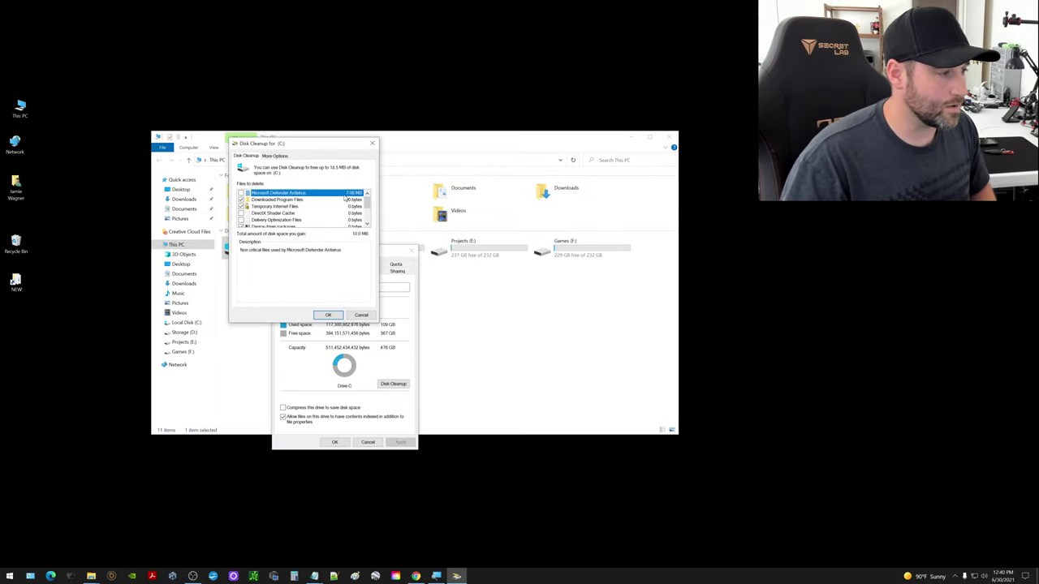
{"action": "scroll", "coordinate": [365, 204], "scroll_direction": "down", "scroll_amount": 2}
{"action": "scroll", "coordinate": [365, 205], "scroll_direction": "up", "scroll_amount": 2}
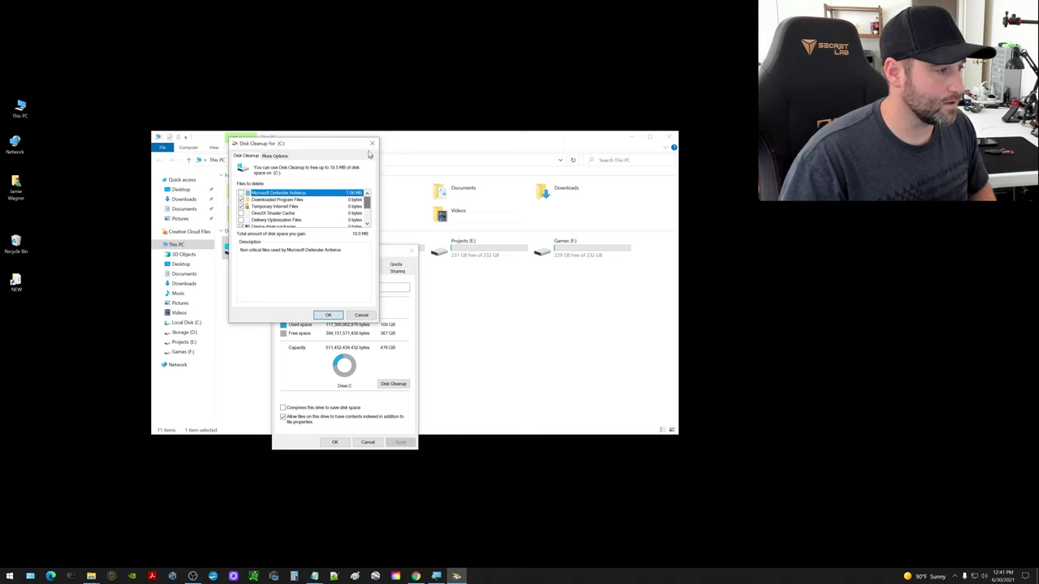
{"action": "left_click", "coordinate": [372, 143]}
Open Optimize Drives from the properties of Local Disk (C:).
{"action": "left_click_drag", "start_coordinate": [365, 252], "coordinate": [360, 186]}
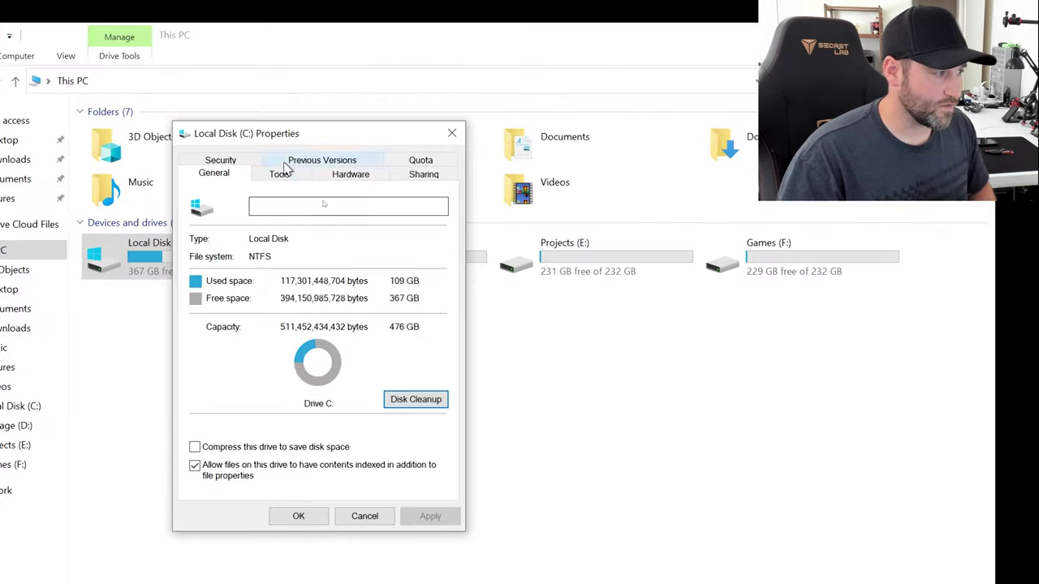
{"action": "left_click", "coordinate": [284, 179]}
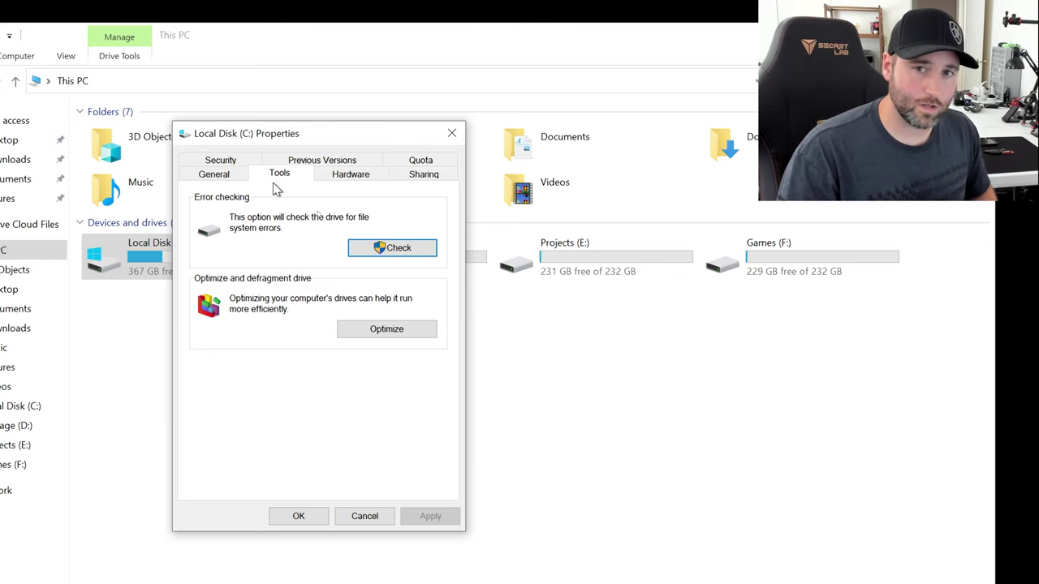
{"action": "left_click", "coordinate": [403, 331]}
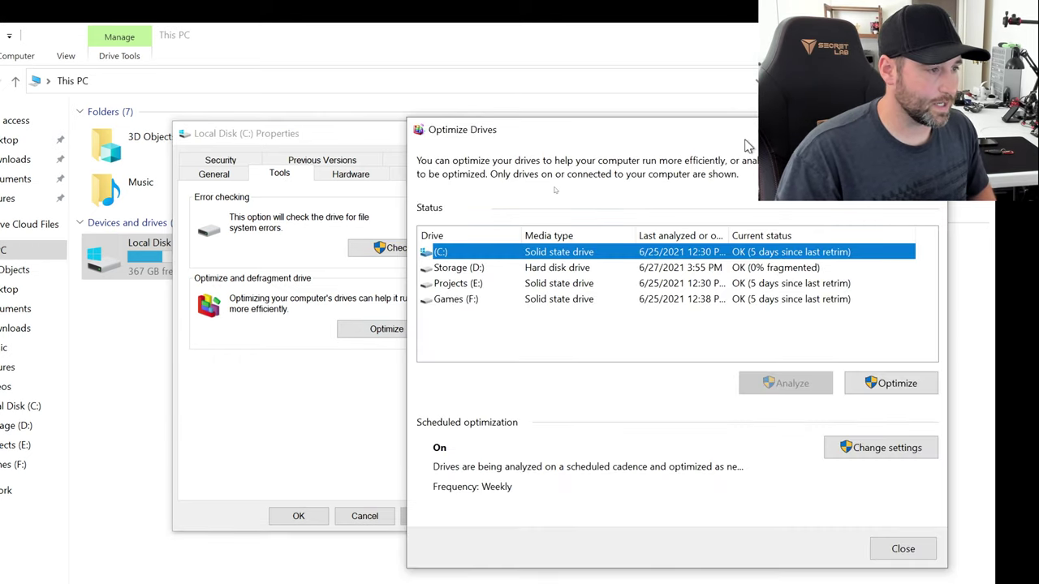
Look through the listed drives in Optimize Drives and start optimizing drive C.
{"action": "left_click_drag", "start_coordinate": [742, 137], "coordinate": [381, 68]}
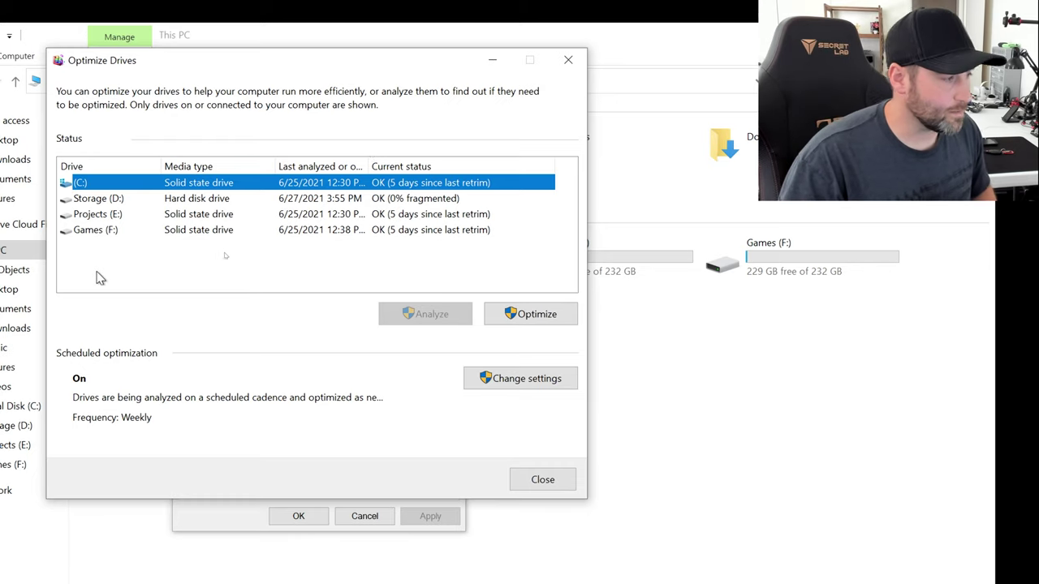
{"action": "left_click", "coordinate": [331, 199]}
{"action": "left_click", "coordinate": [331, 214]}
{"action": "left_click", "coordinate": [331, 230]}
{"action": "left_click", "coordinate": [329, 185]}
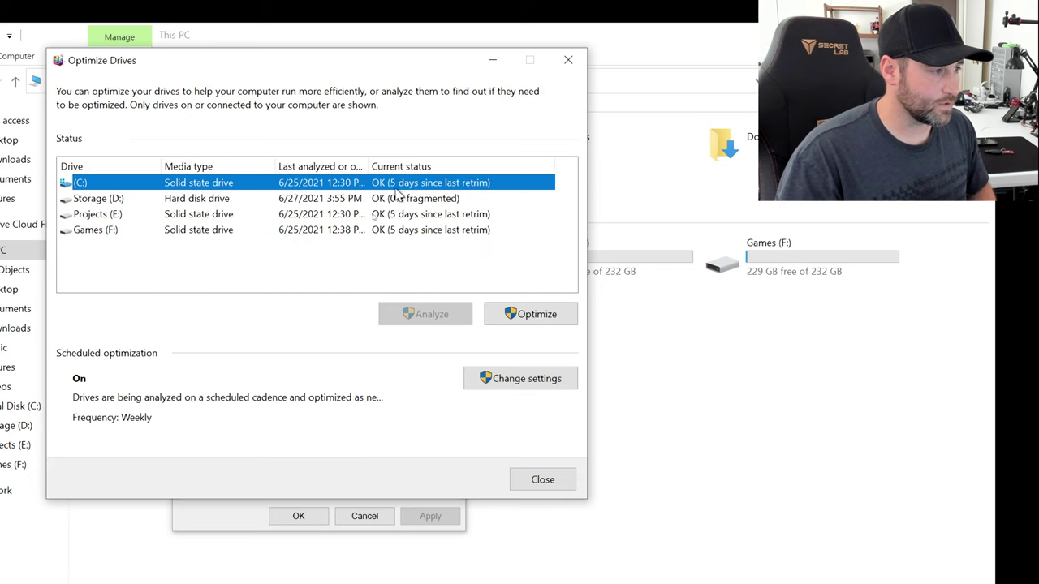
{"action": "left_click", "coordinate": [534, 316]}
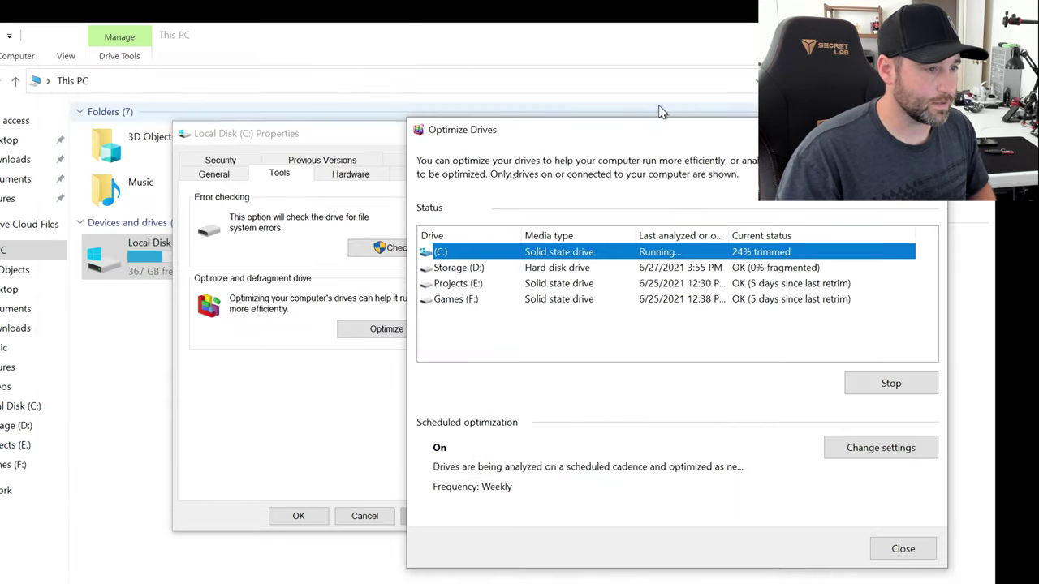
Optimize the Storage (D:), Projects (E:) and Games (F:) drives, and close the This PC window.
{"action": "left_click_drag", "start_coordinate": [662, 132], "coordinate": [292, 81]}
{"action": "left_click", "coordinate": [393, 217]}
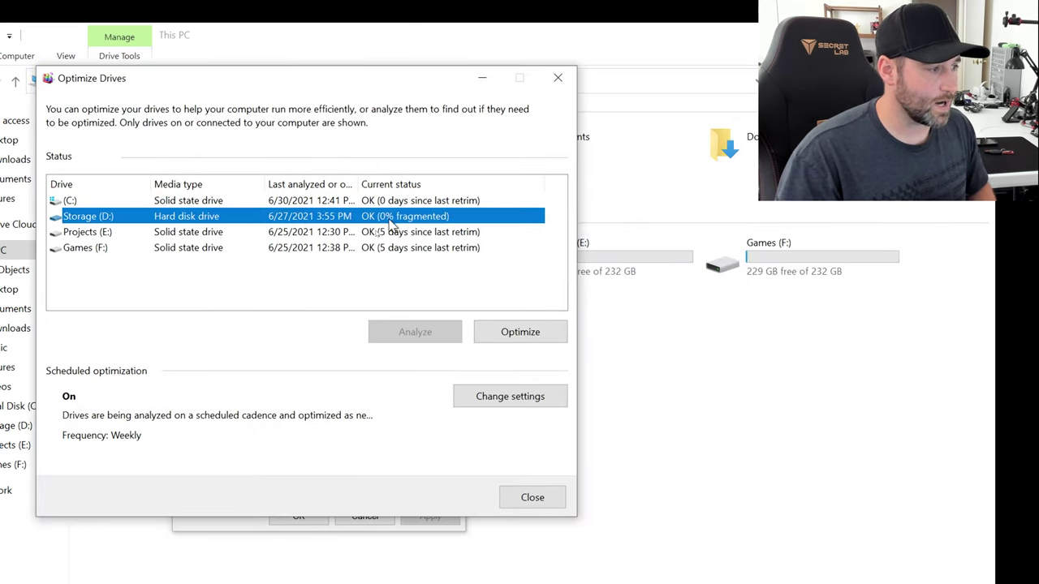
{"action": "left_click", "coordinate": [511, 333]}
{"action": "left_click", "coordinate": [409, 232]}
{"action": "left_click", "coordinate": [496, 331]}
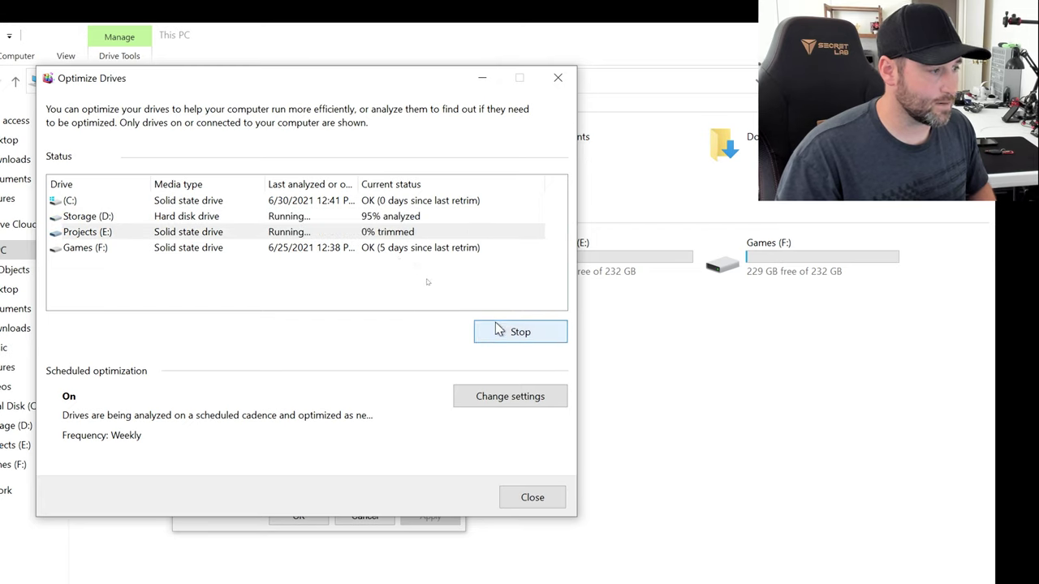
{"action": "left_click", "coordinate": [420, 248]}
{"action": "left_click", "coordinate": [500, 335]}
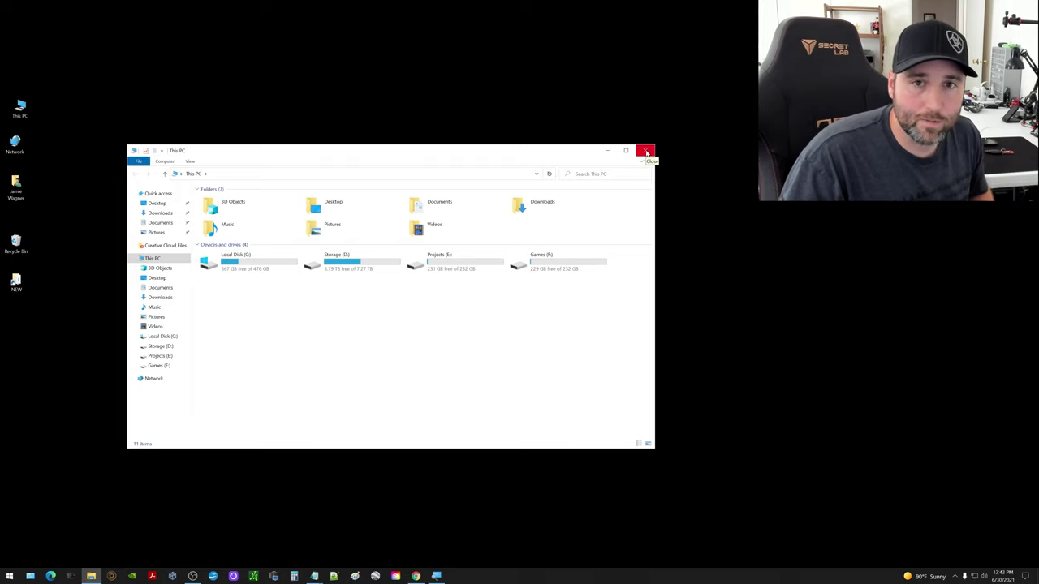
{"action": "left_click", "coordinate": [646, 151]}
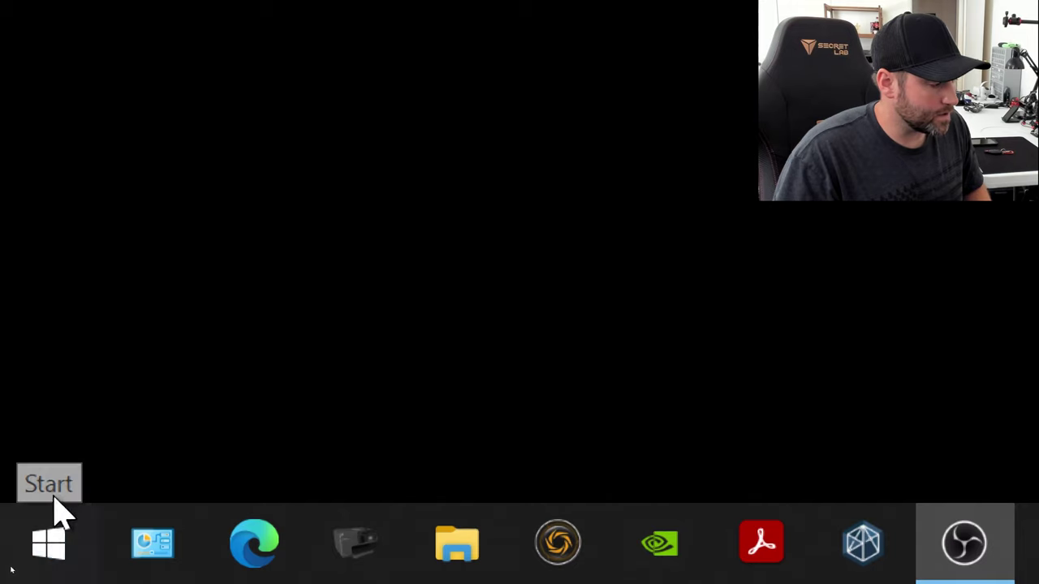
Run wsreset.exe from the Run dialog to clear the Microsoft Store cache.
{"action": "right_click", "coordinate": [45, 552]}
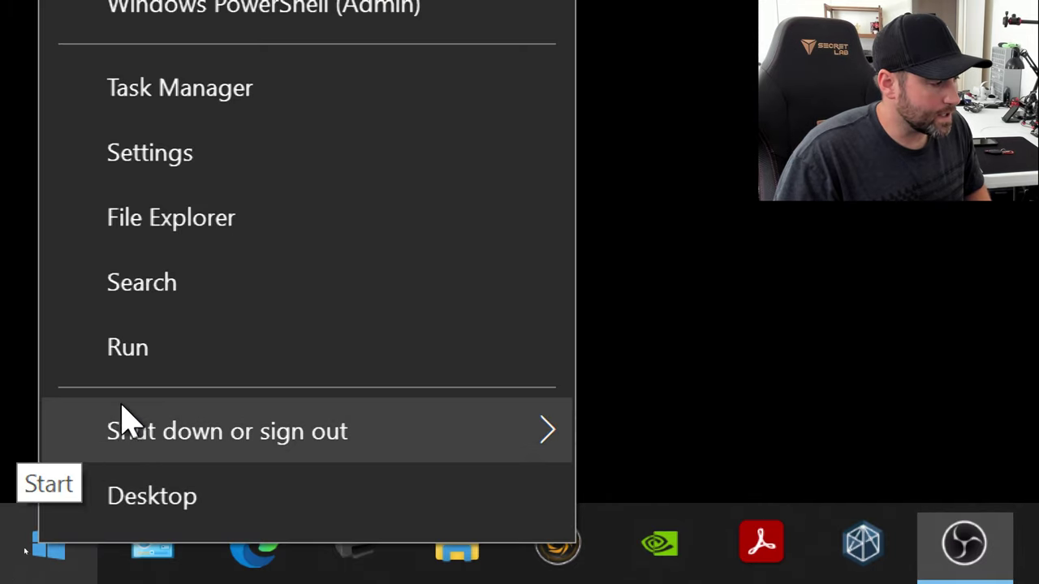
{"action": "left_click", "coordinate": [144, 349]}
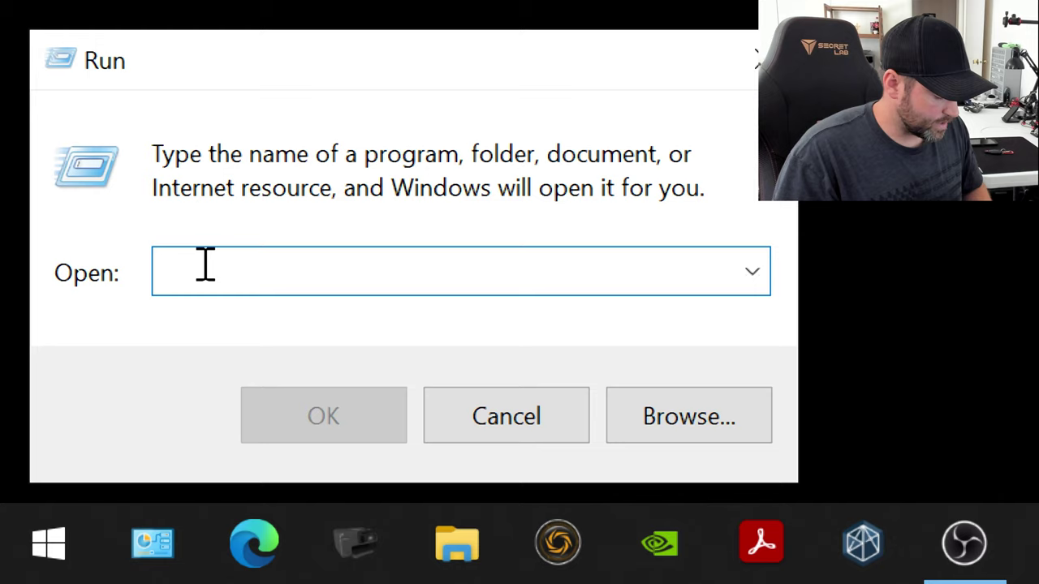
{"action": "type", "text": "wsreset"}
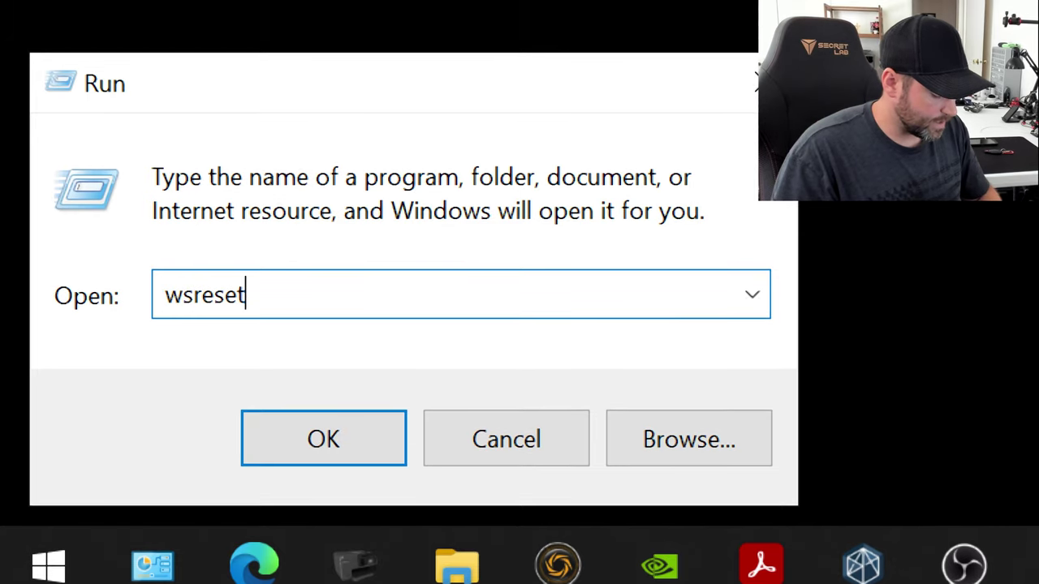
{"action": "type", "text": ".exe"}
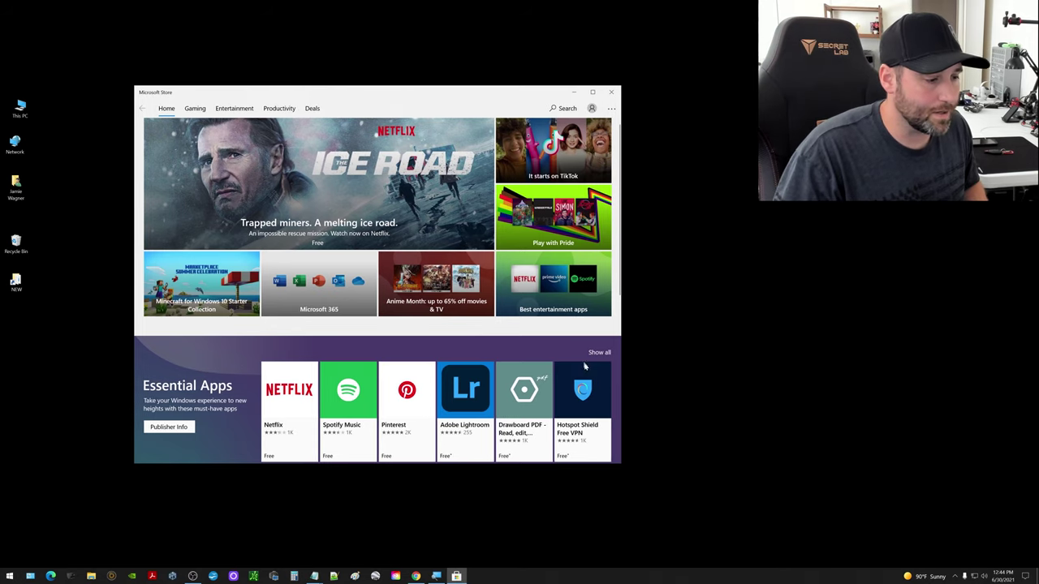
Enlarge and reposition the Microsoft Store window, and close it.
{"action": "left_click_drag", "start_coordinate": [621, 454], "coordinate": [623, 487]}
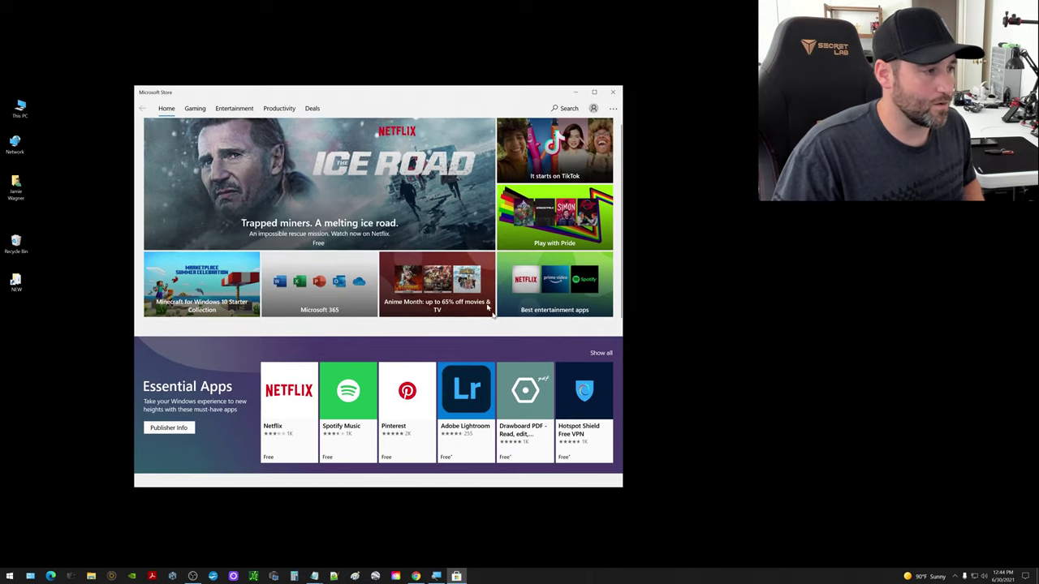
{"action": "left_click_drag", "start_coordinate": [375, 92], "coordinate": [327, 91]}
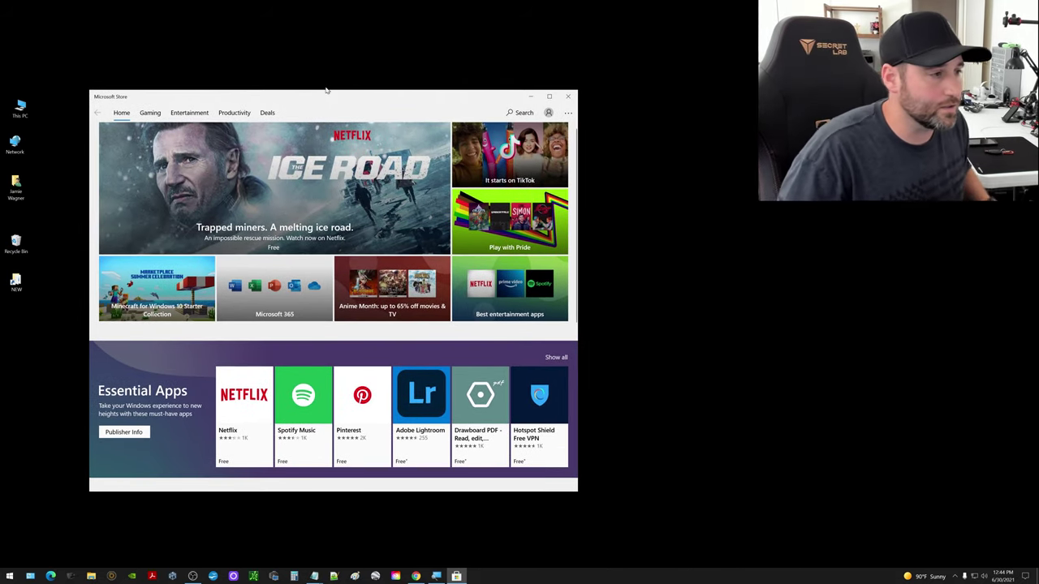
{"action": "left_click_drag", "start_coordinate": [316, 96], "coordinate": [343, 78]}
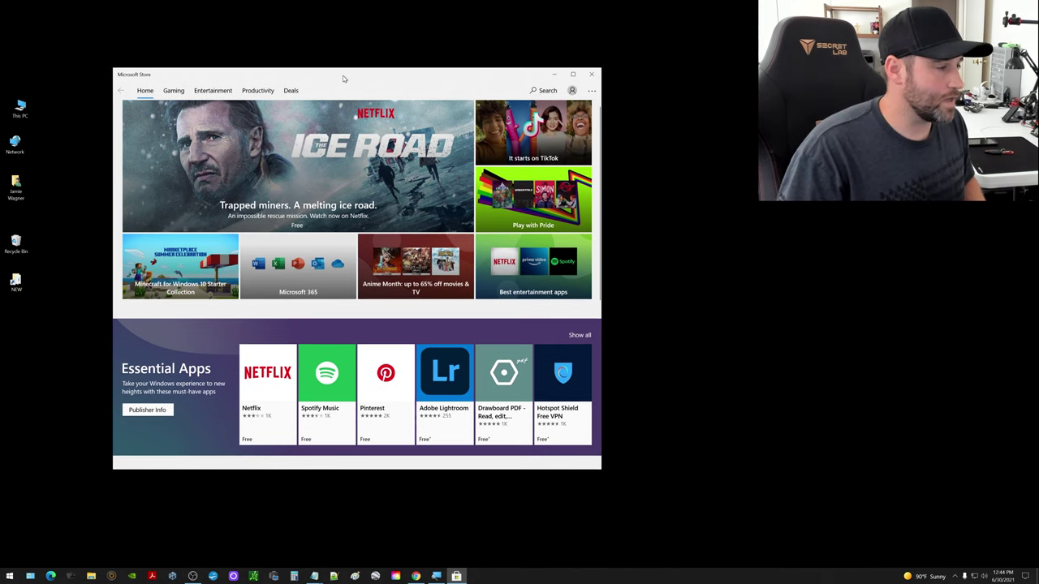
{"action": "left_click", "coordinate": [593, 75]}
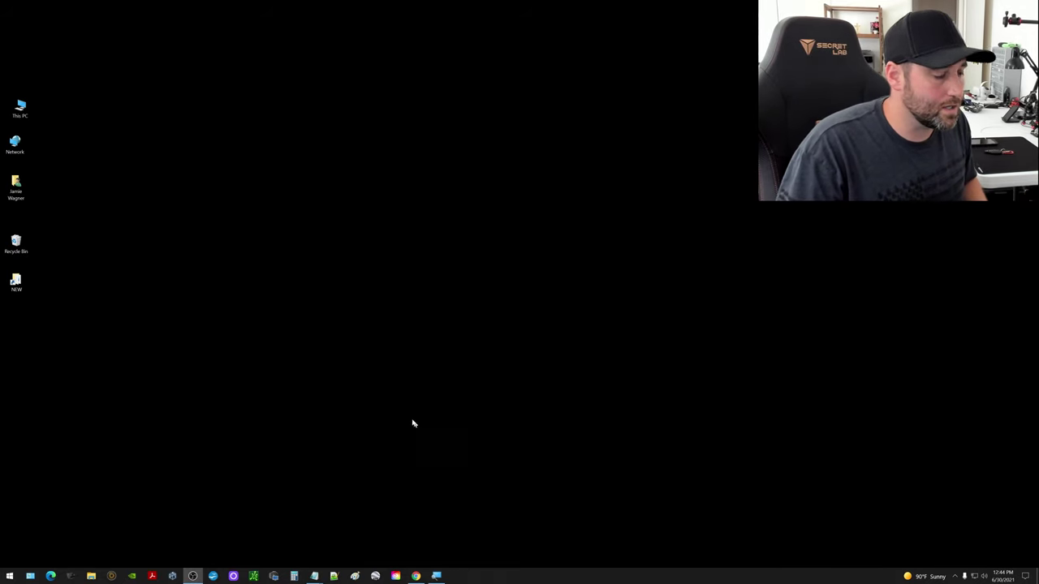